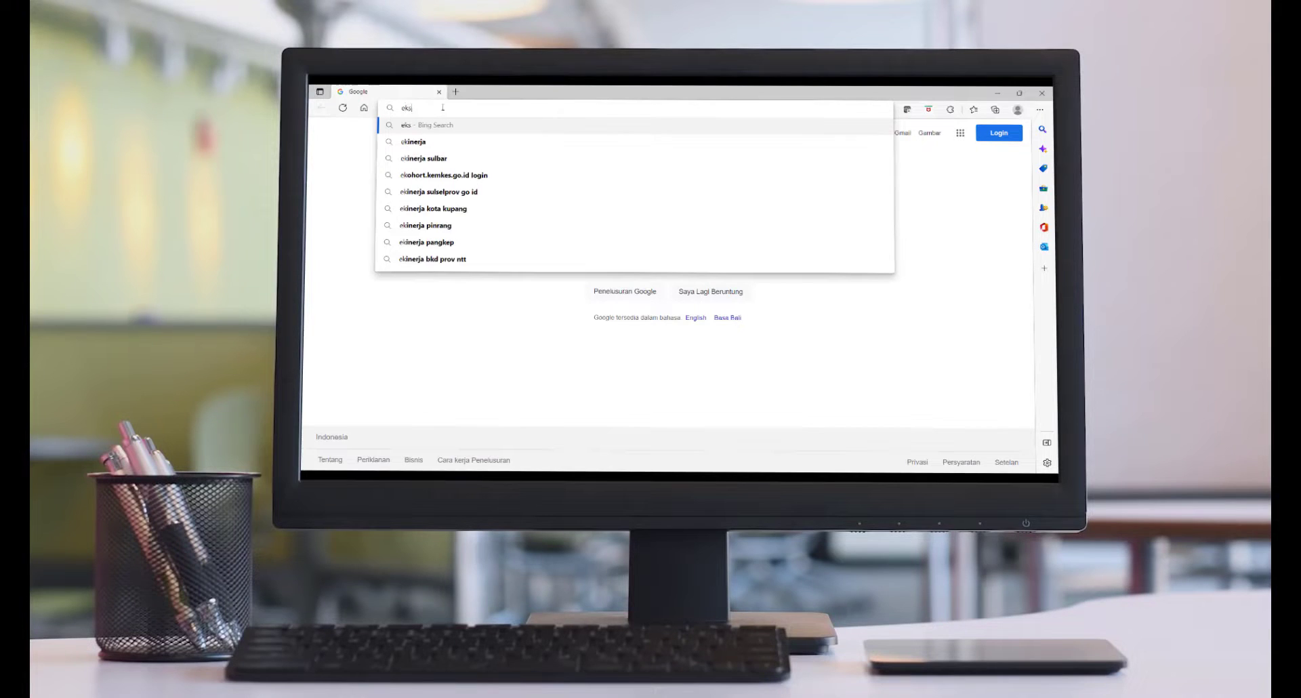
- Load ekstrakurikulerpandudigital.or.id in the Edge address bar
text(ku)
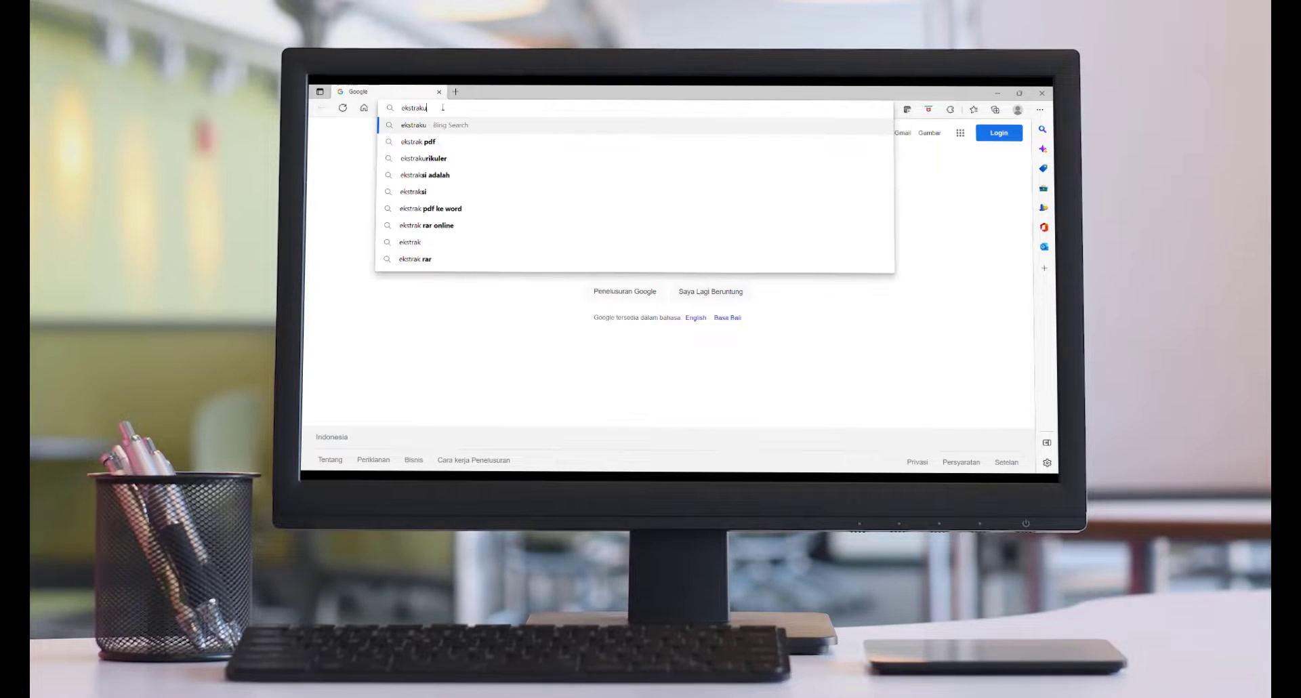
text(rikulerpandu)
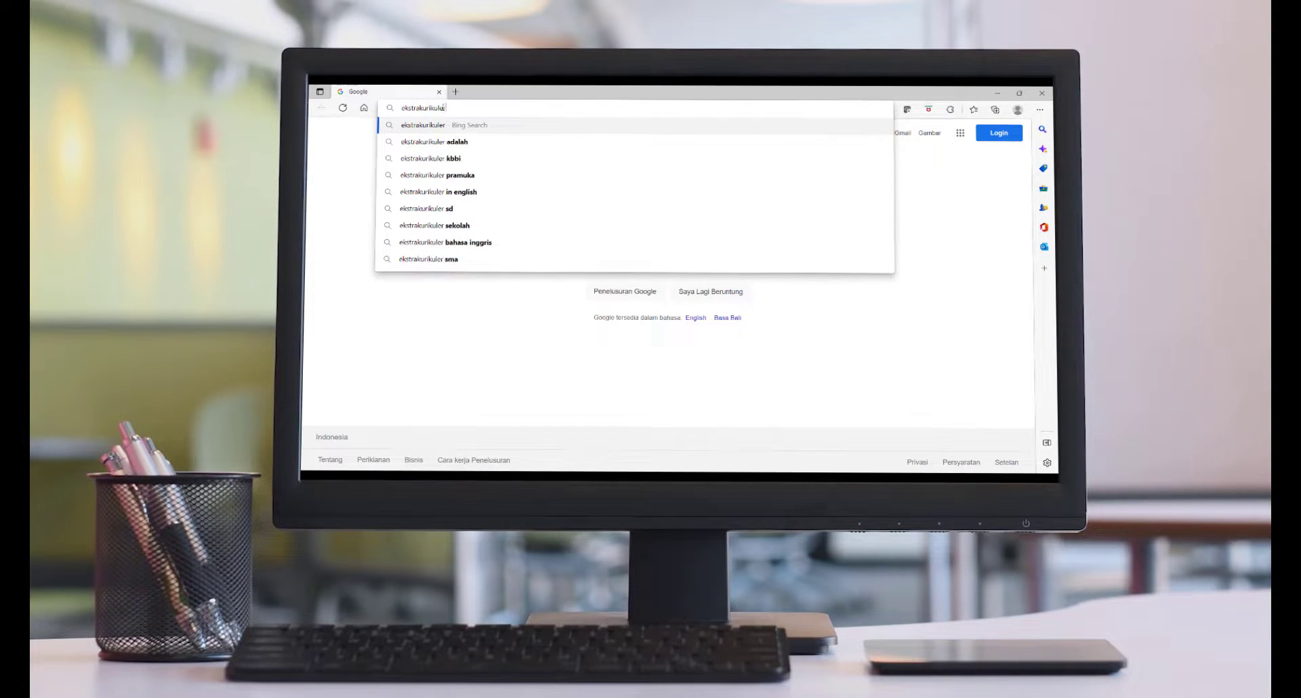
text(d)
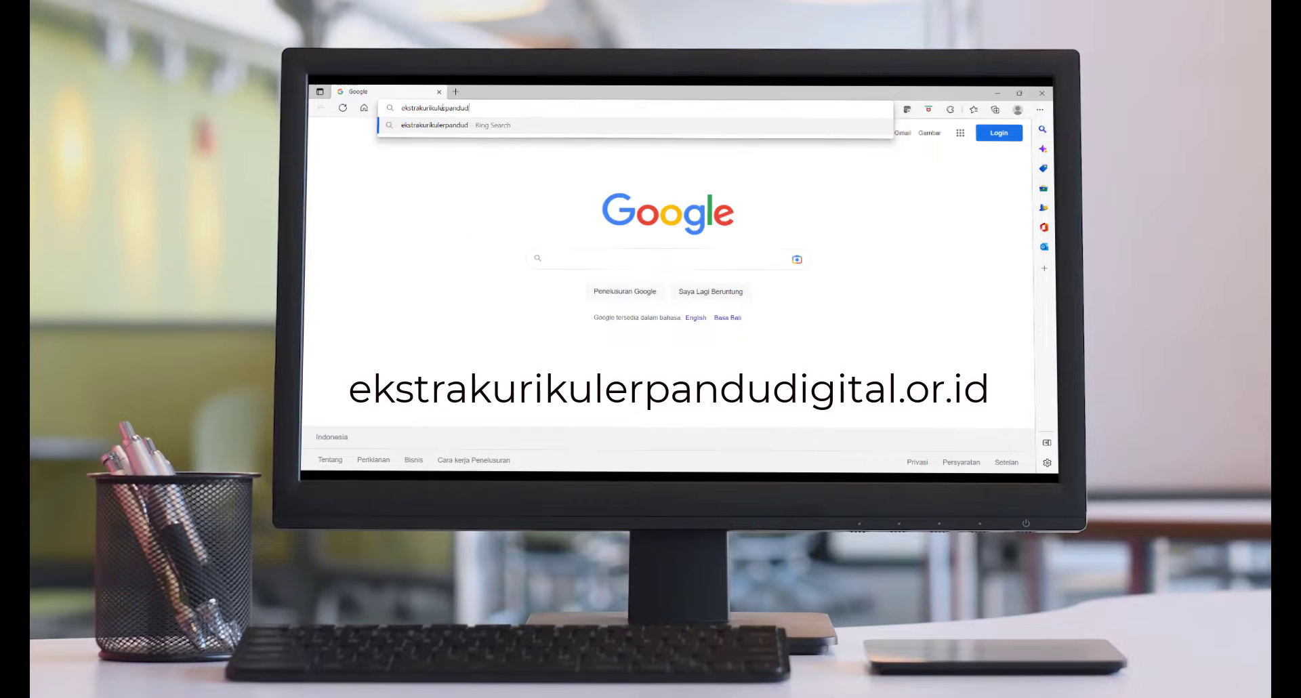
text(igital.or.id)
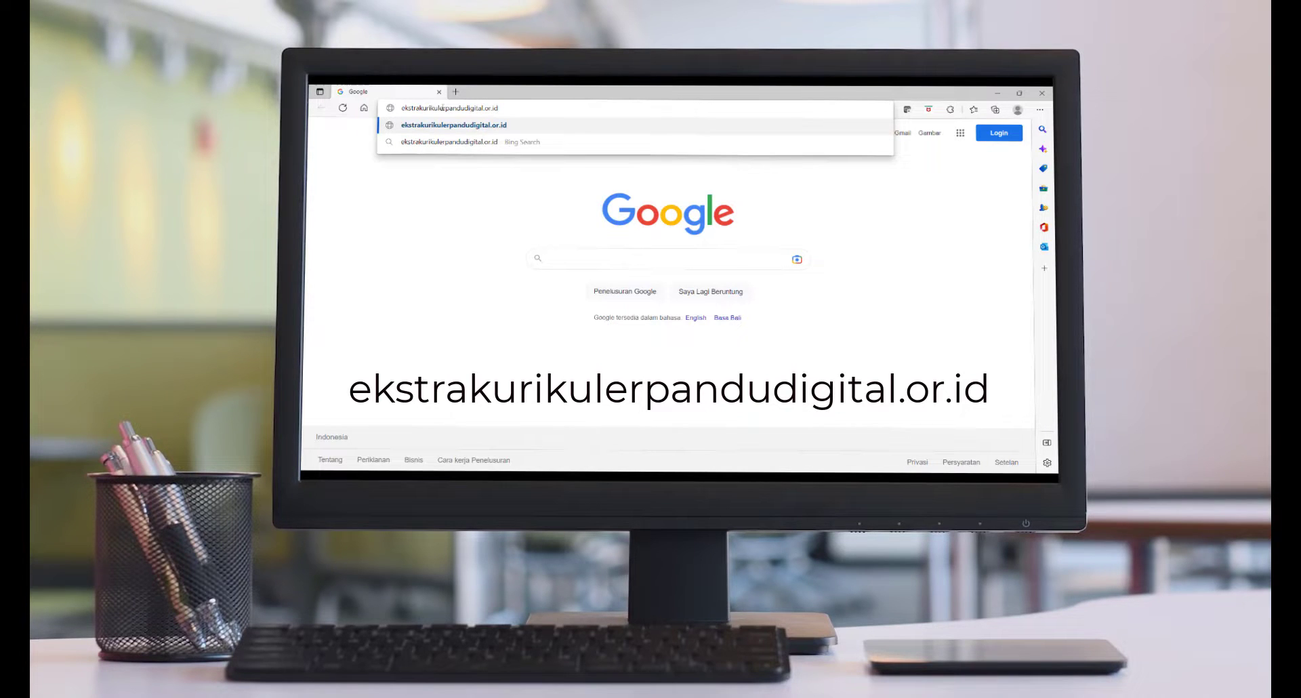
key(Return)
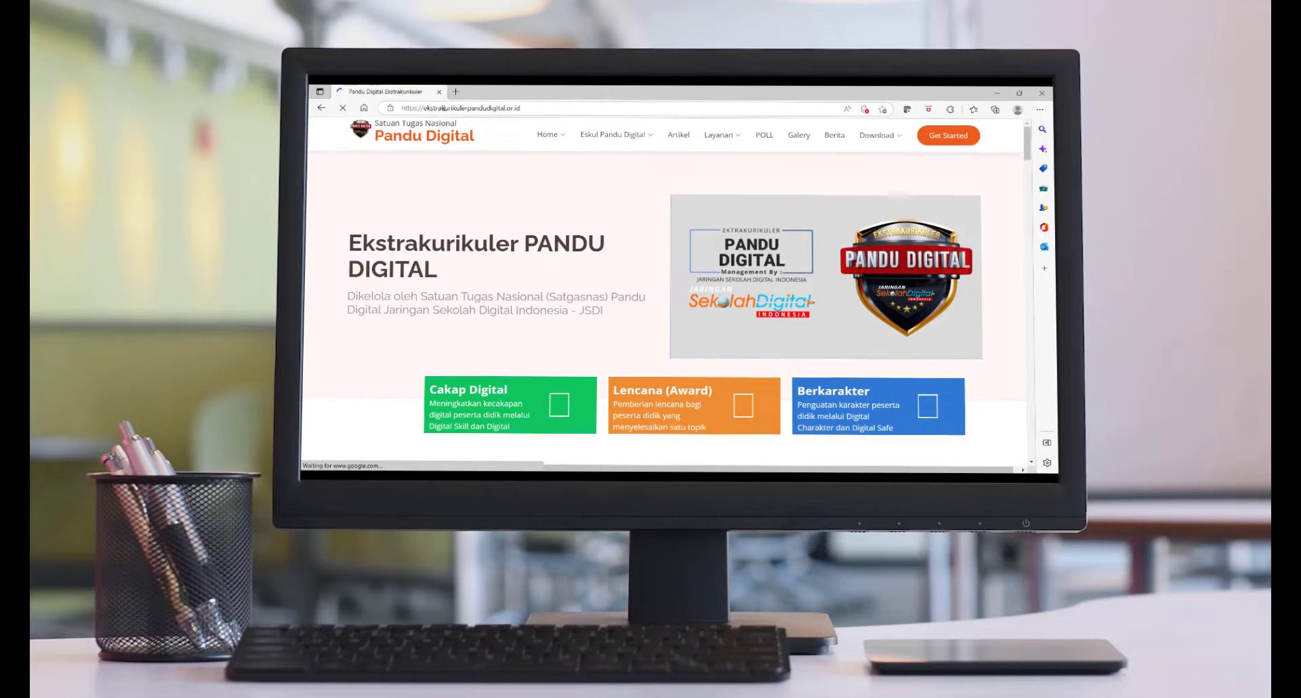
- Scroll past the hero, Cakap Digital, Lencana and Berkarakter sections down to Contact Us
scroll(477, 226, down, 15)
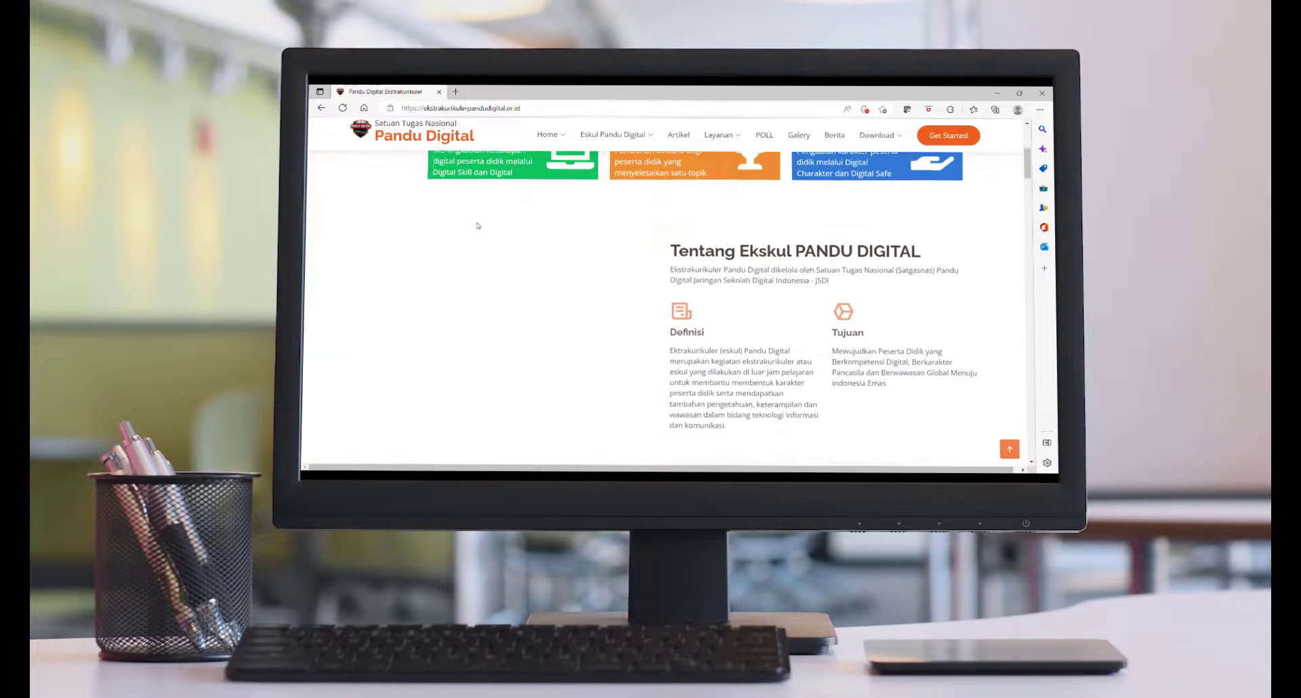
scroll(478, 226, down, 10)
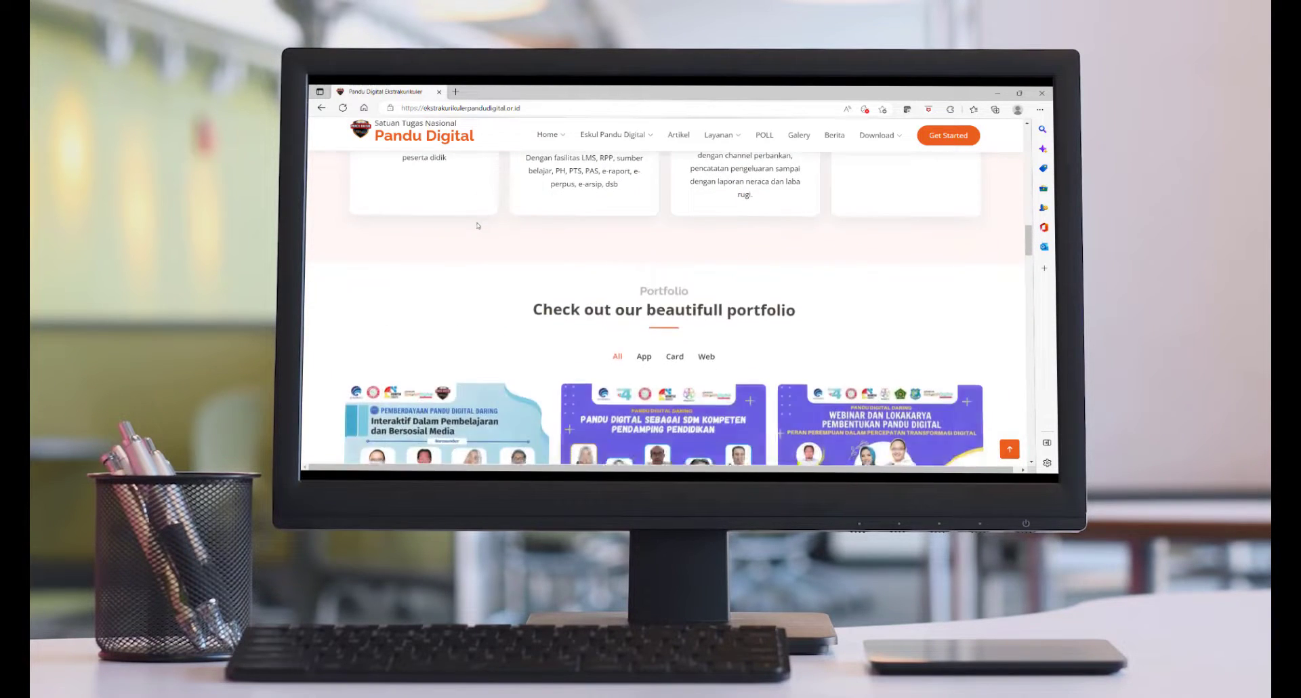
scroll(478, 225, down, 5)
scroll(477, 226, down, 10)
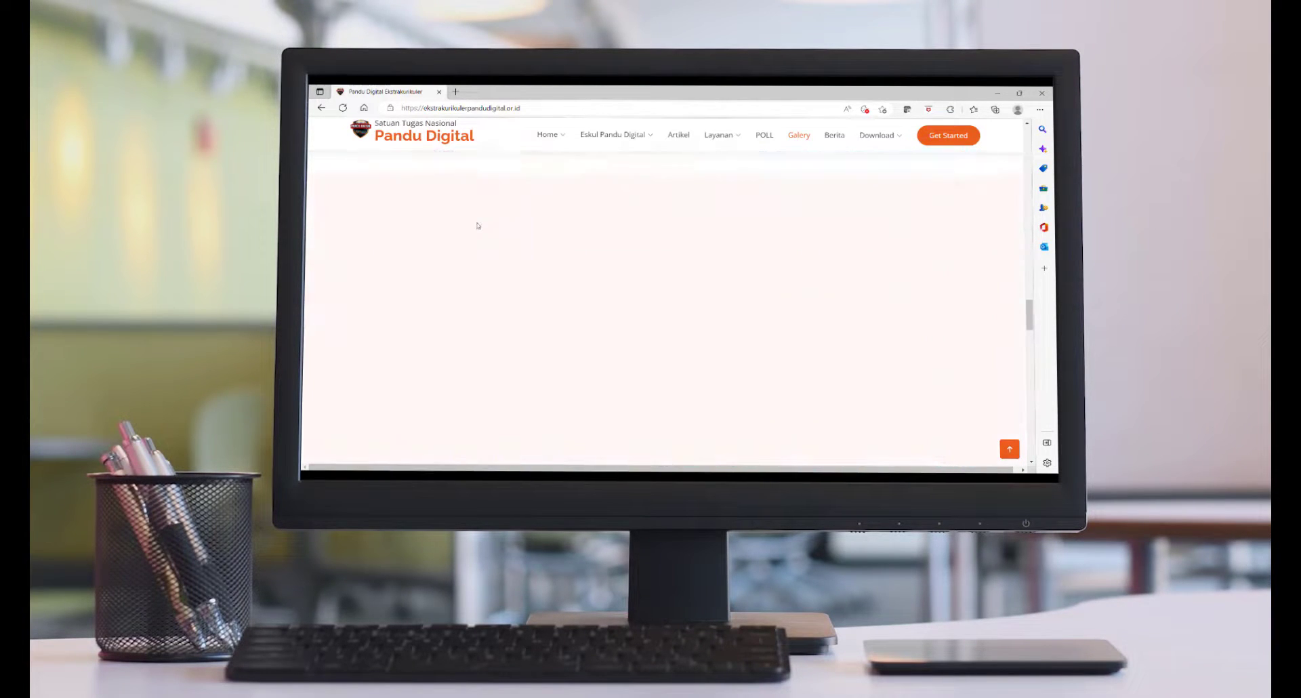
scroll(478, 226, down, 8)
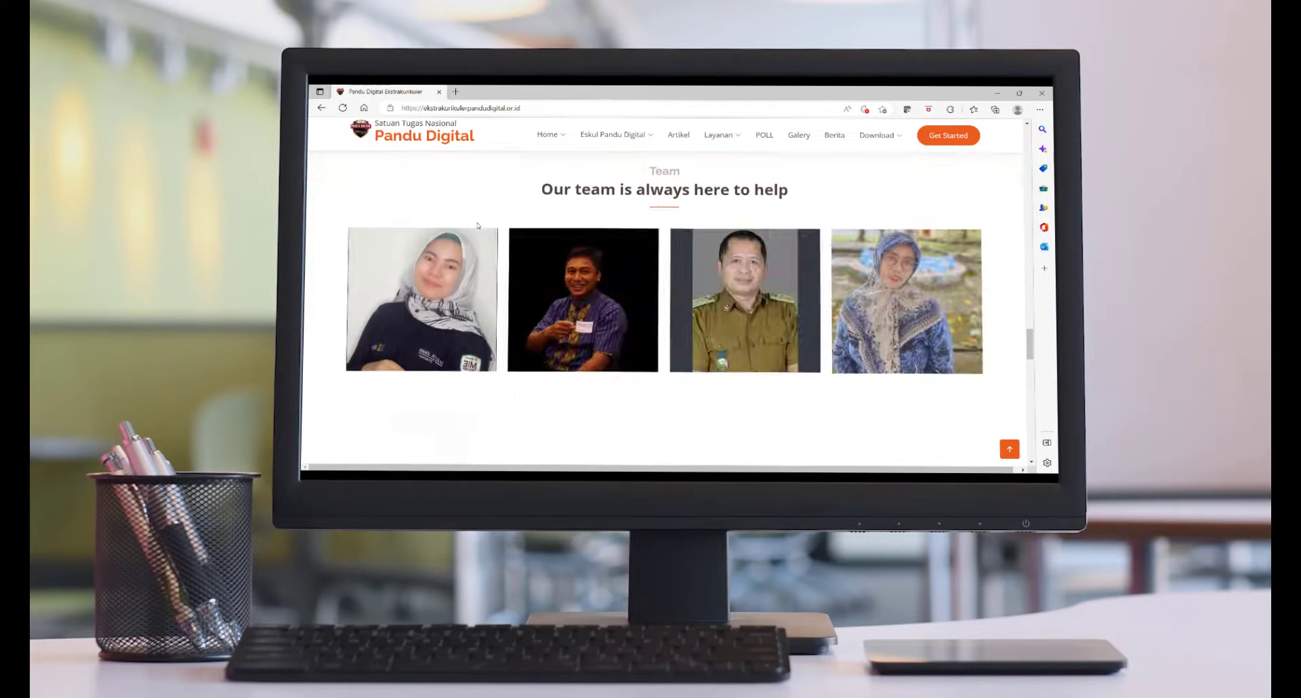
scroll(478, 225, down, 3)
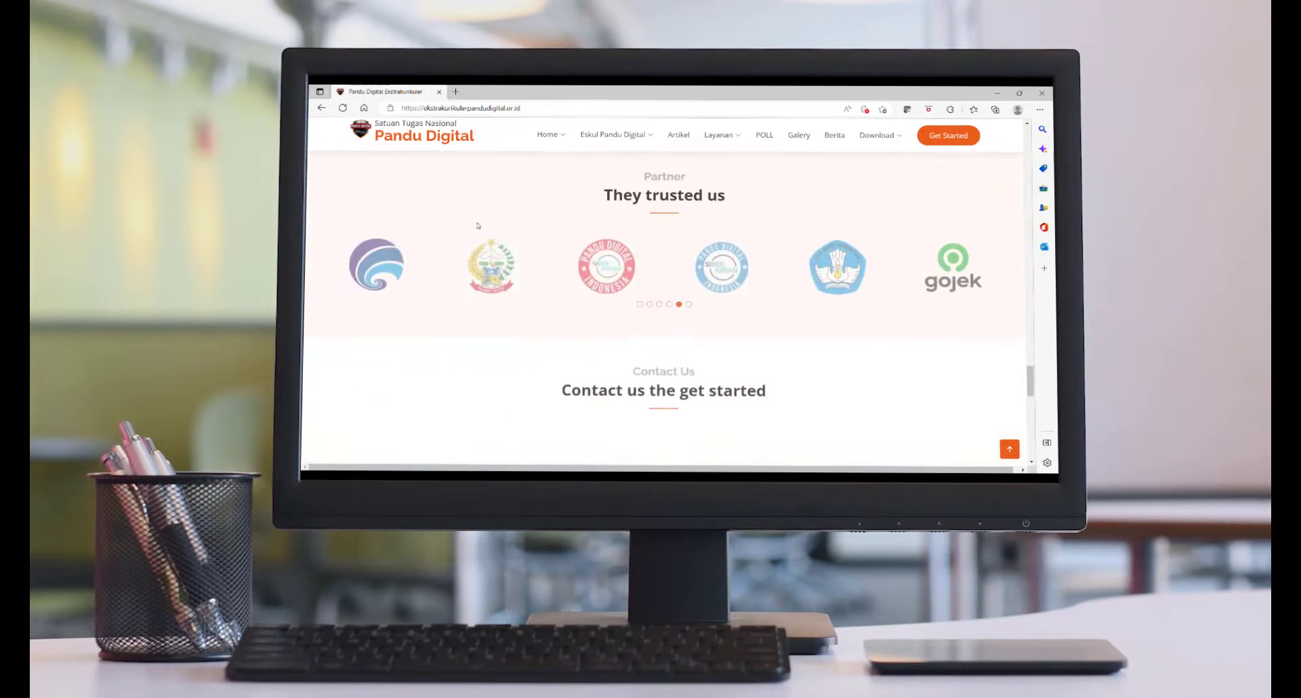
scroll(478, 226, down, 3)
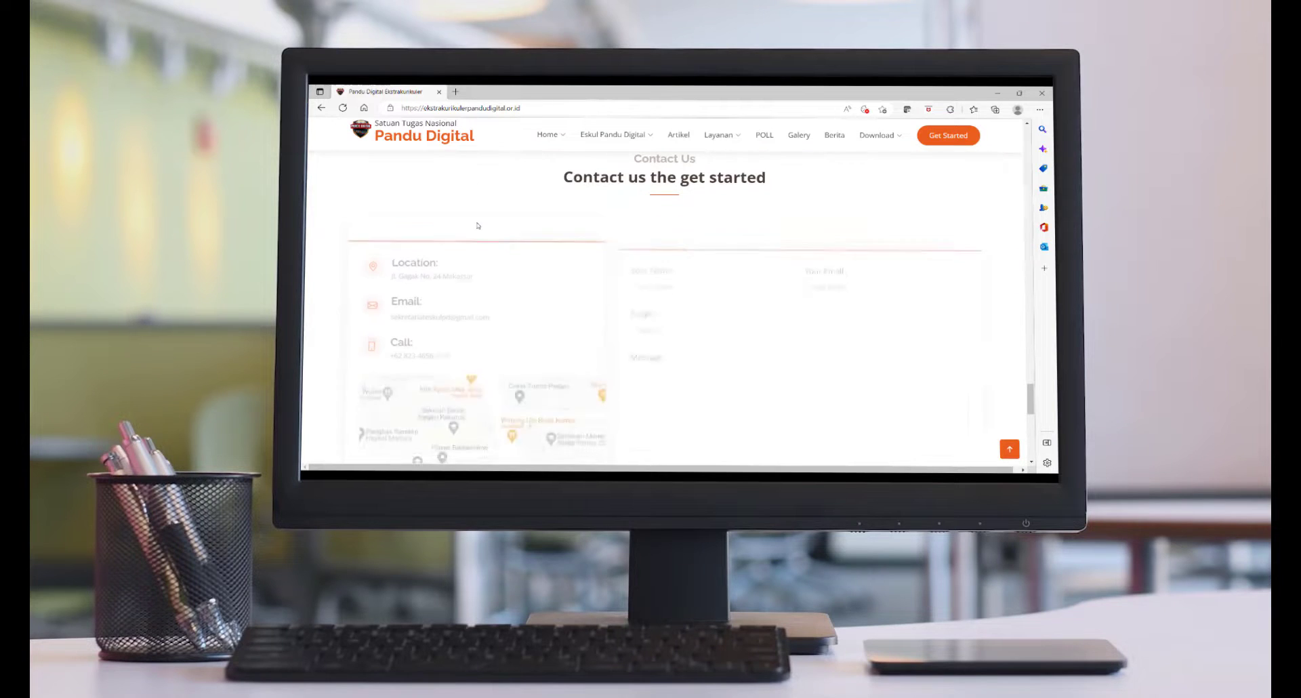
scroll(478, 225, down, 3)
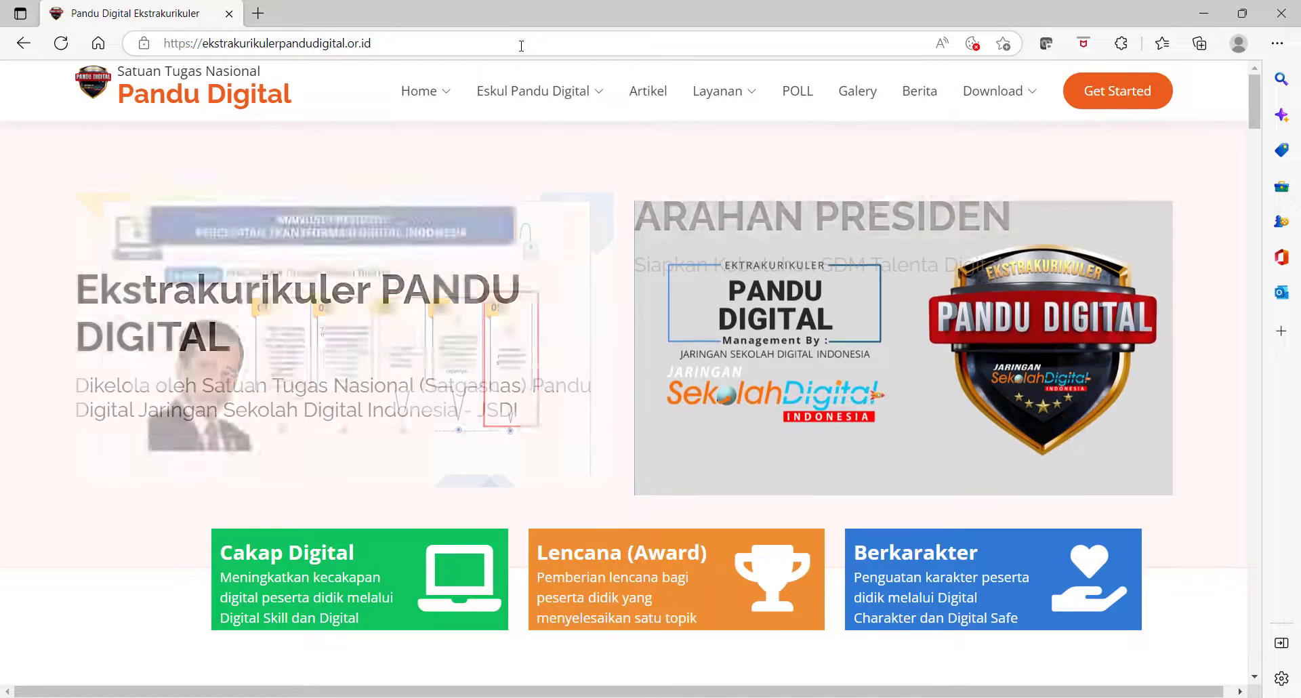
- Choose Pendaftaran Sekolah from the Eskul Pandu Digital menu
mouse_move(538, 102)
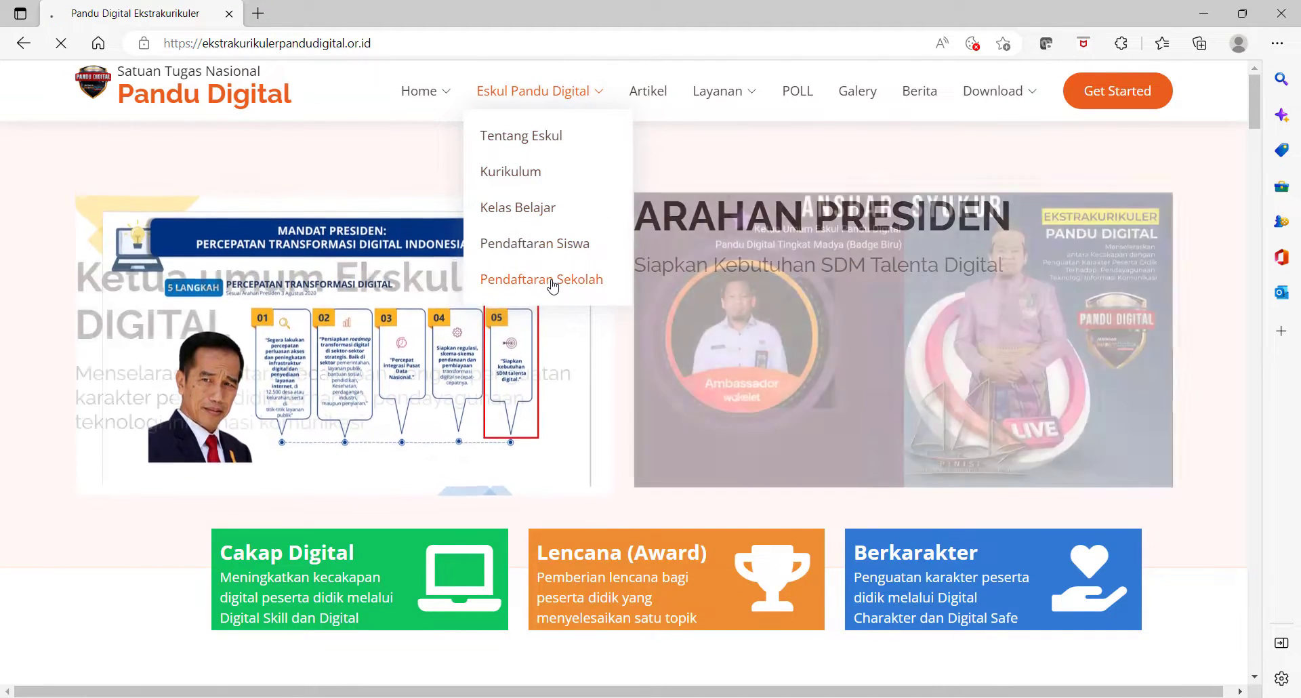
click(550, 278)
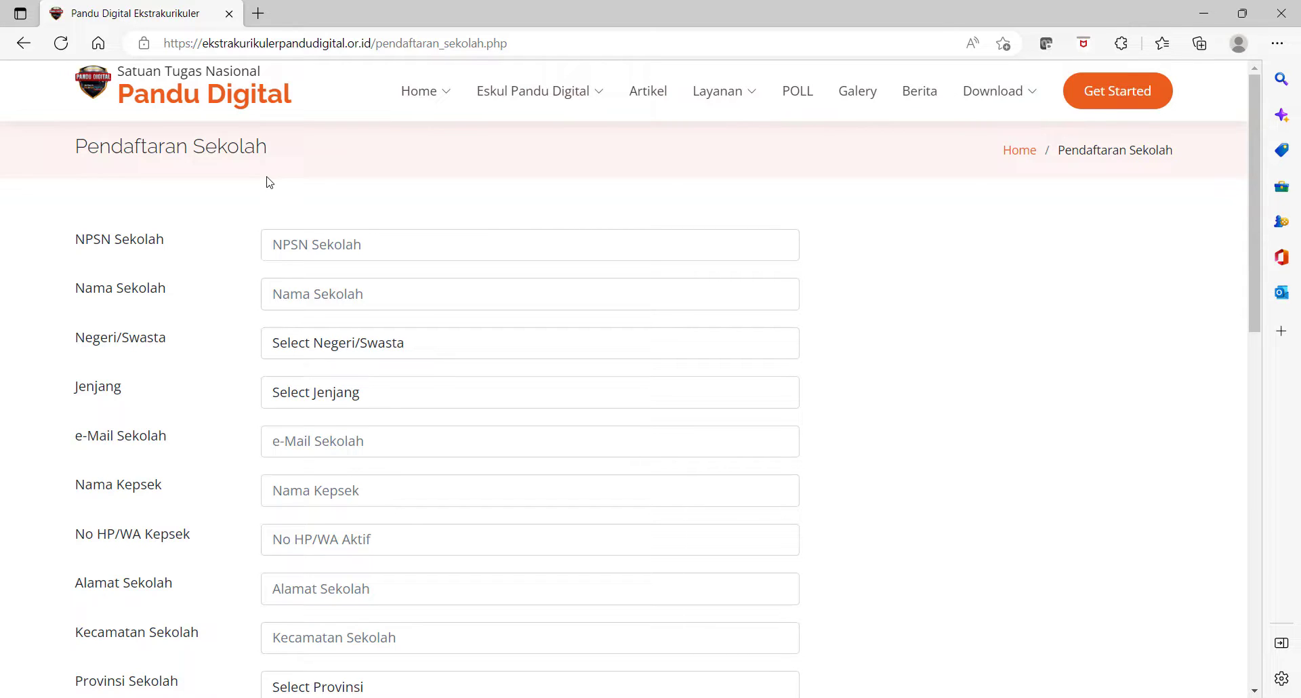
- Enter NPSN 808080 and school name SMAN 1 Nusantara, status Negeri, level SMA Sederajat
click(333, 249)
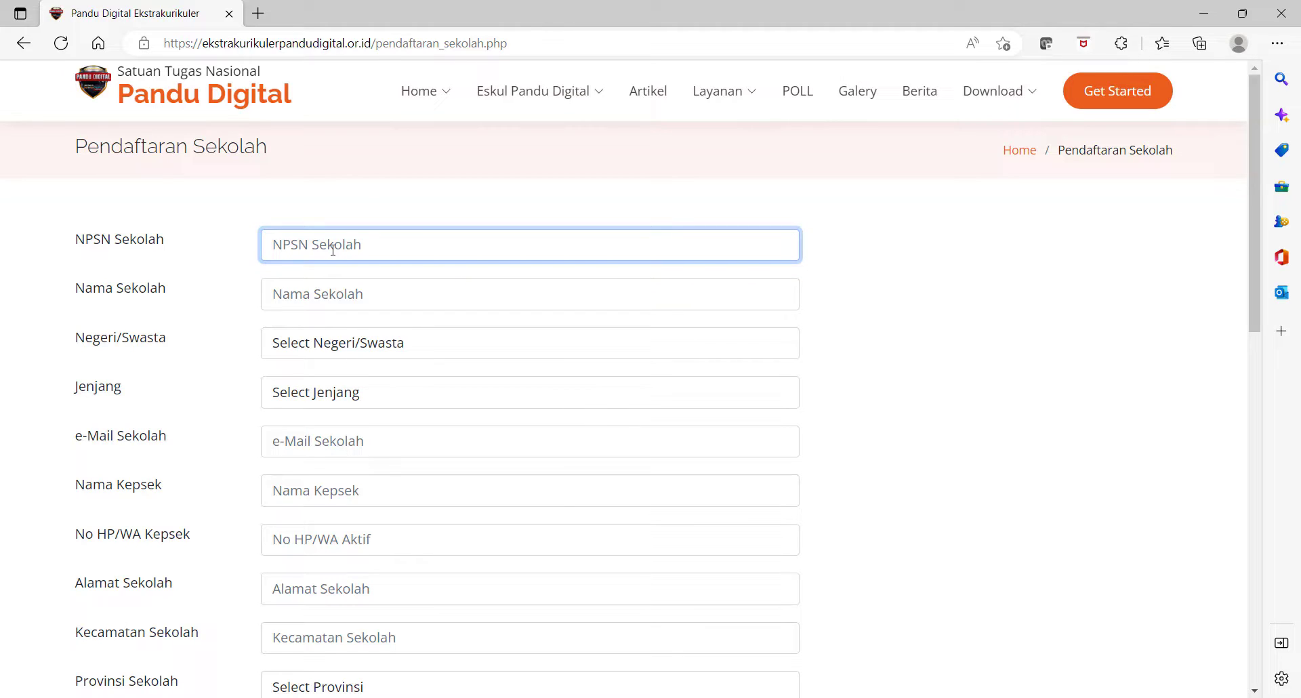
text(808080)
click(348, 291)
text(S)
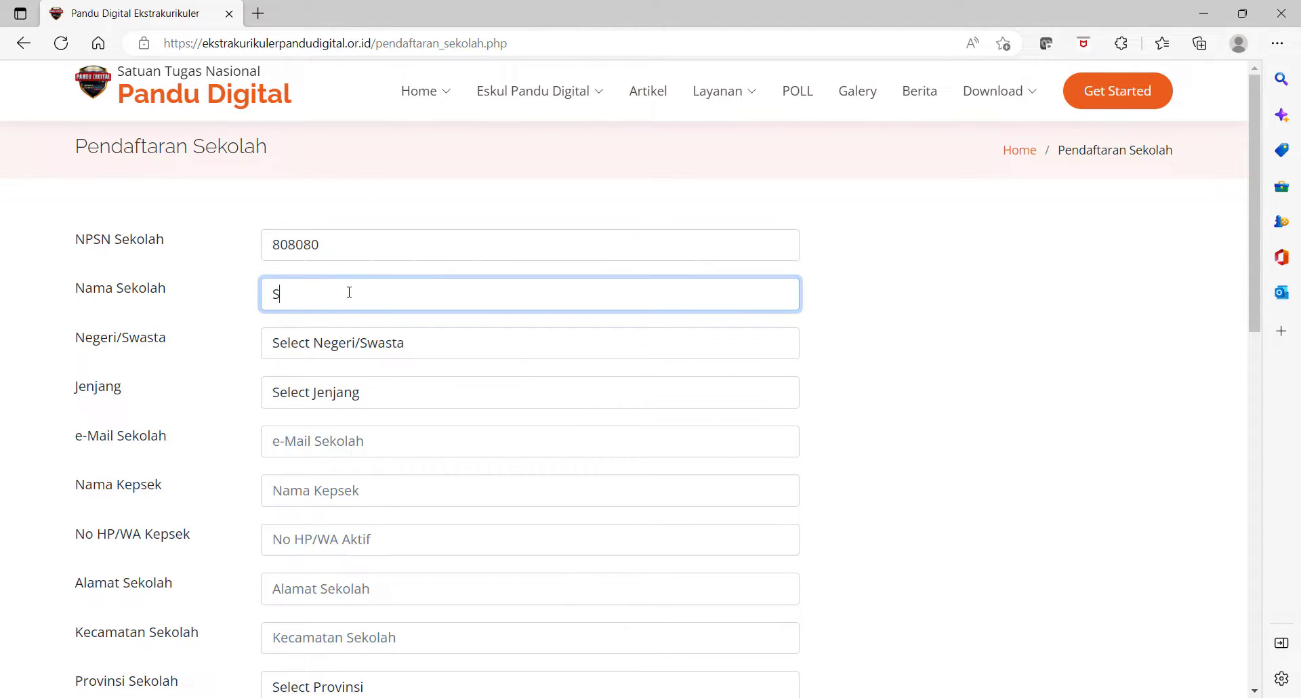
text(MAN 1 Nusantara)
click(365, 339)
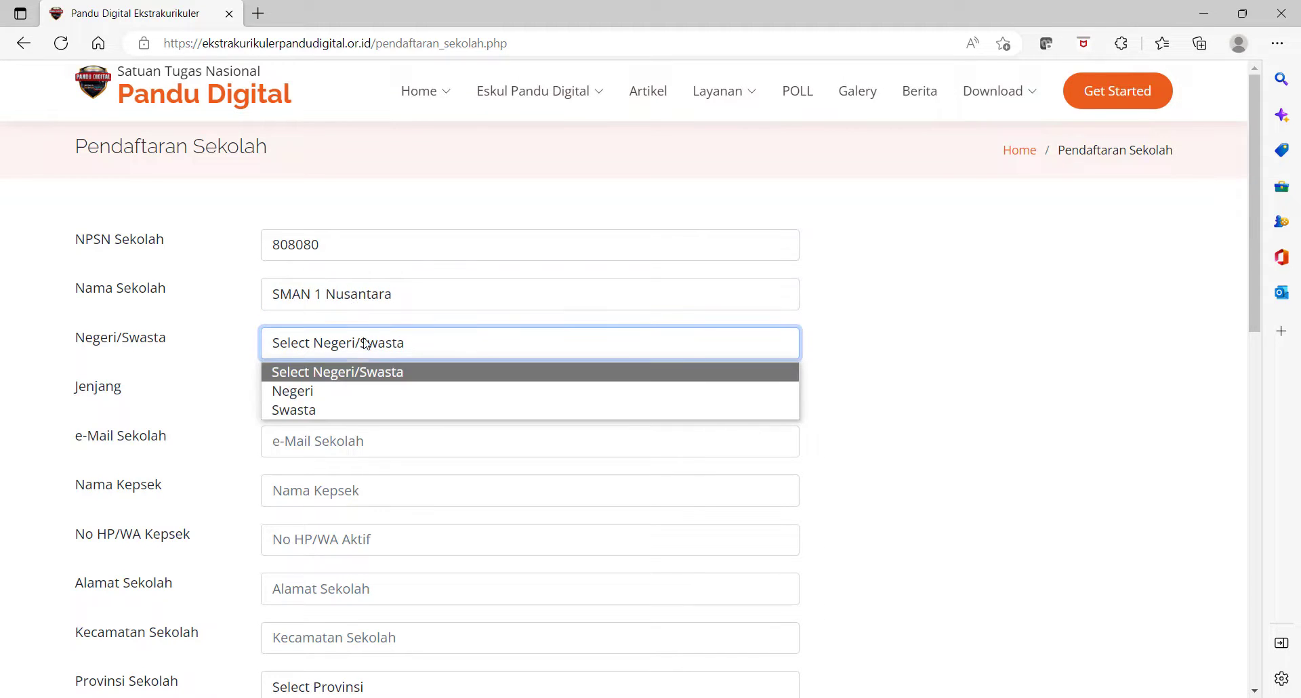
click(322, 392)
click(320, 399)
click(322, 479)
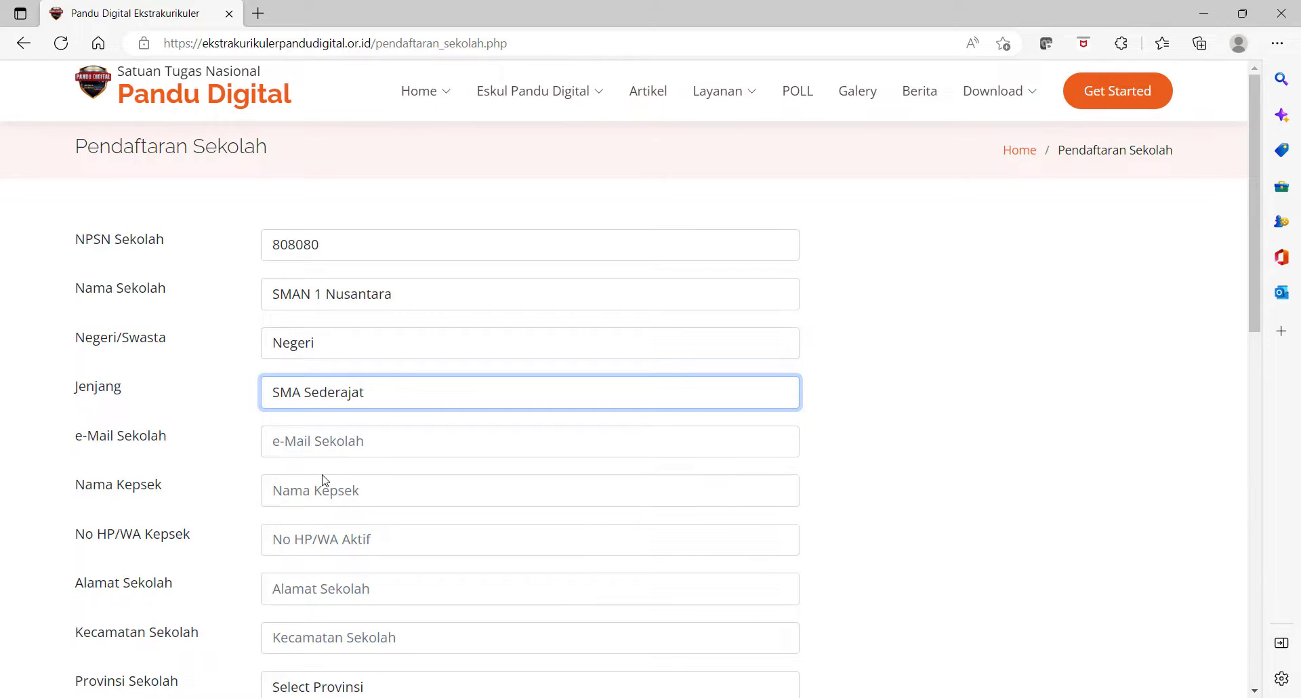
- Fill in the school's e-mail address, the principal's name and the principal's phone number
scroll(328, 378, down, 1)
click(331, 344)
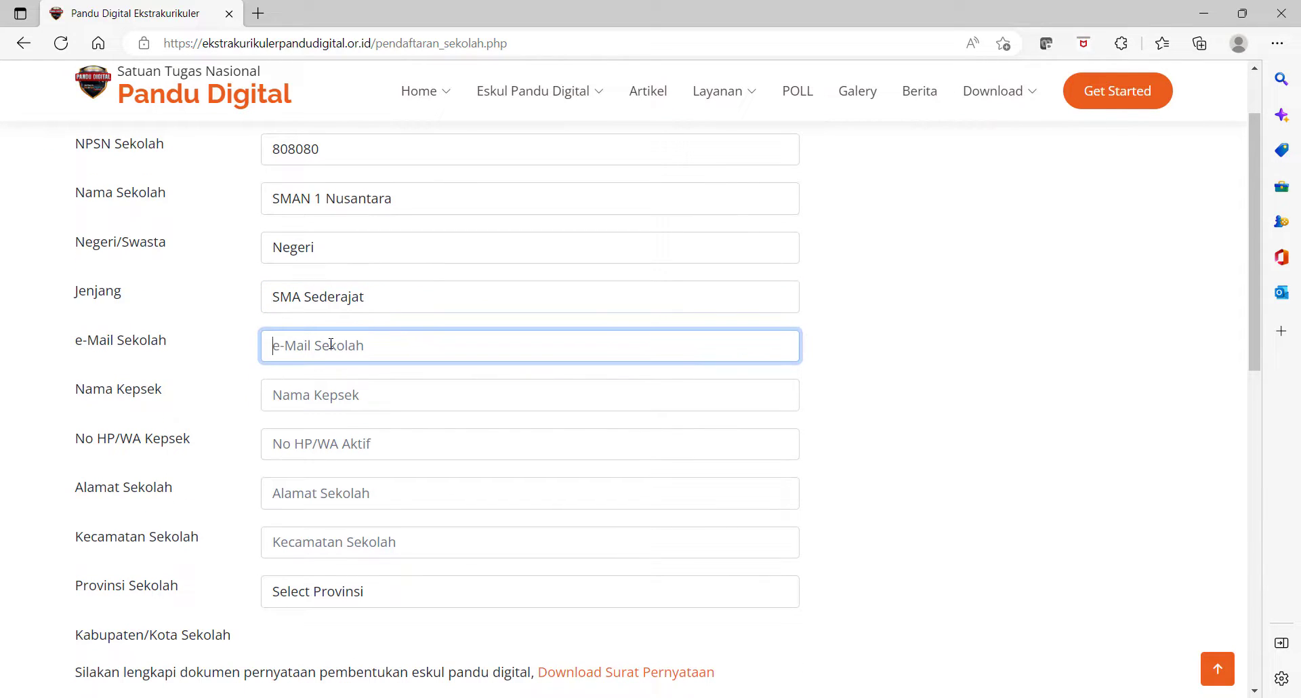
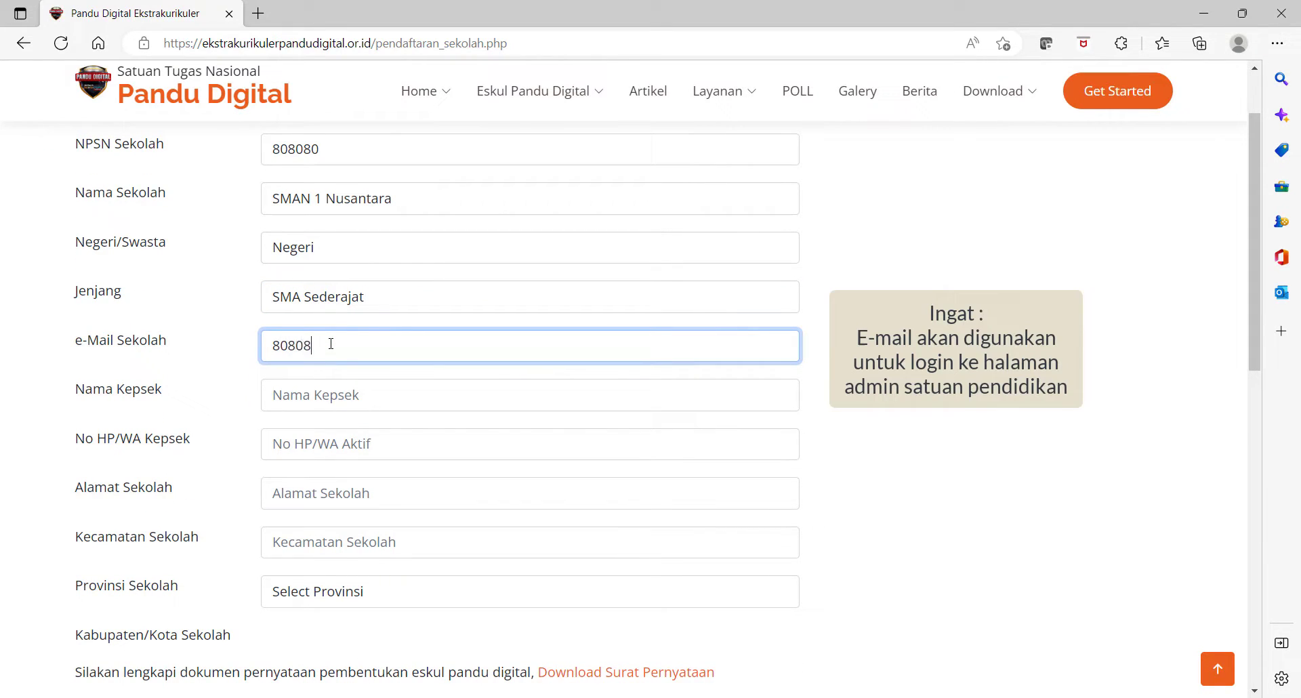
click(355, 395)
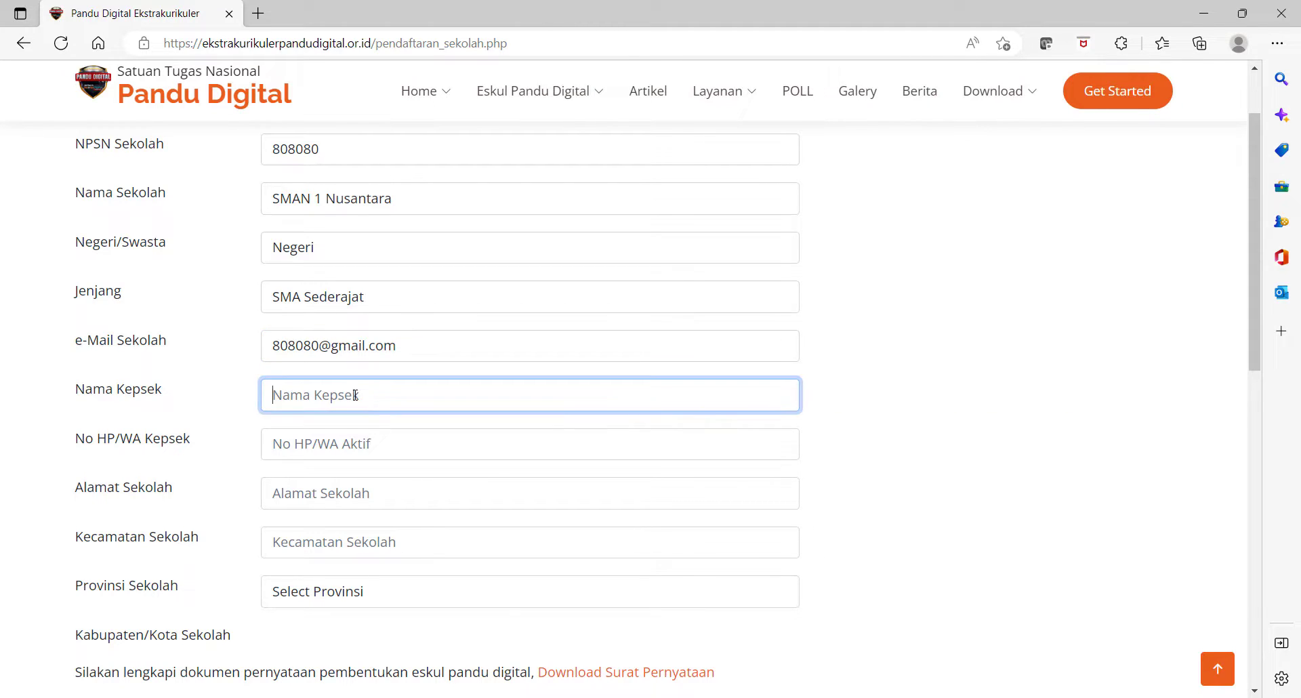
text(Budi)
click(384, 452)
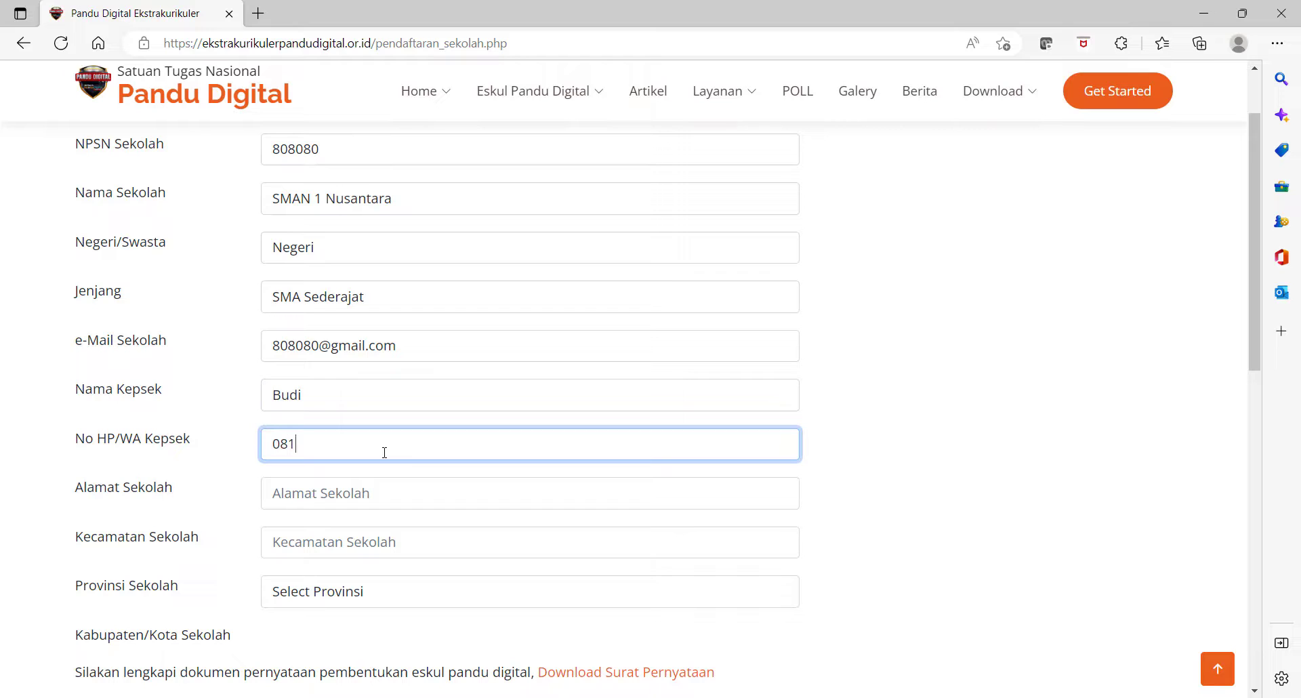
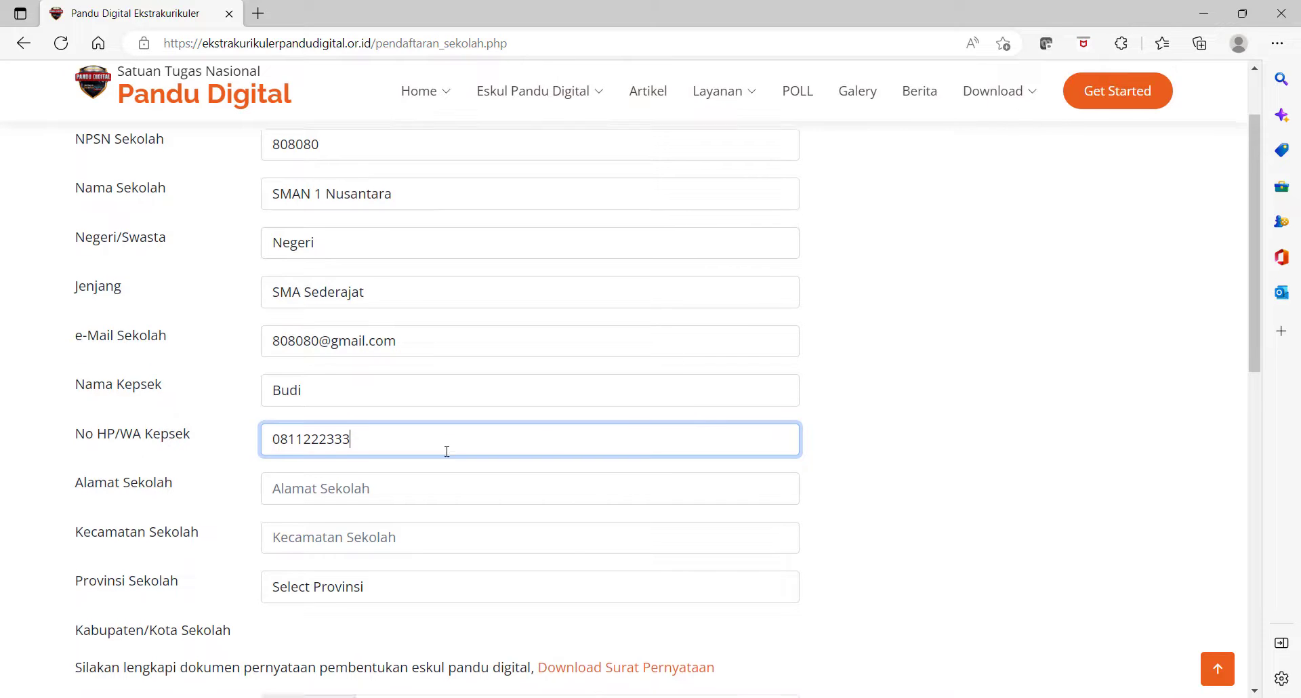
- Enter the school's street address and Kecamatan Nusantara
scroll(406, 434, down, 1)
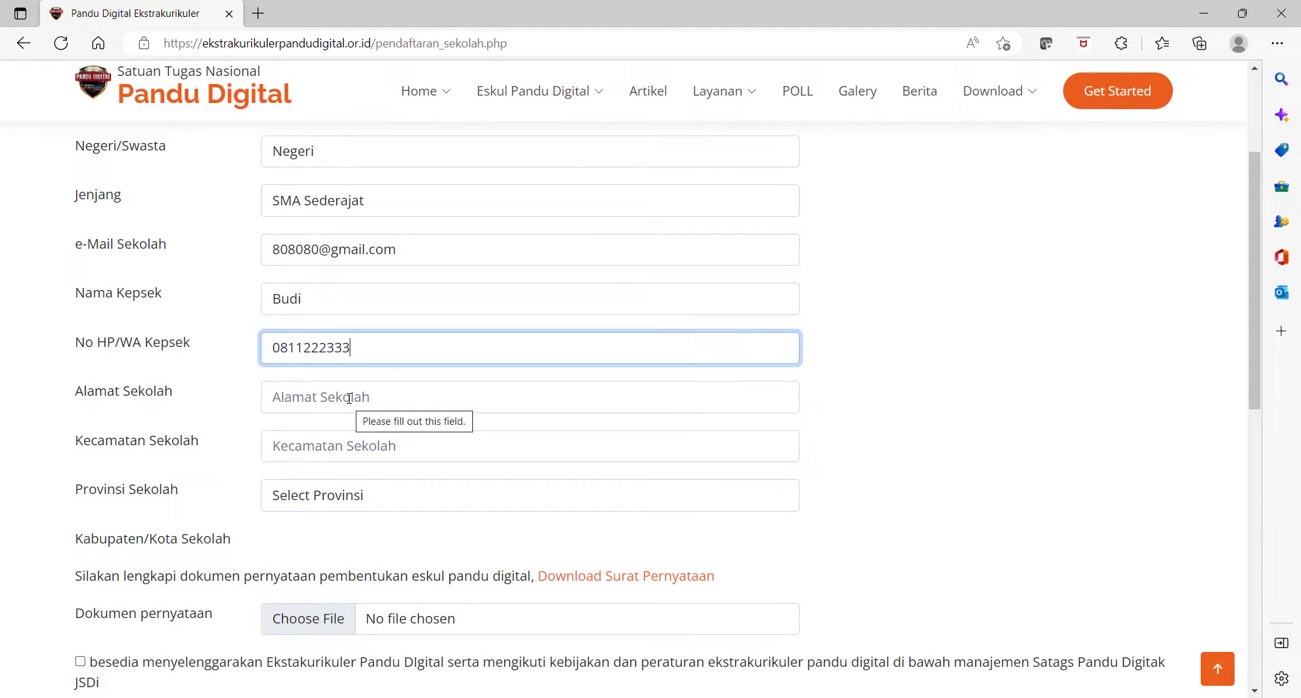
click(348, 399)
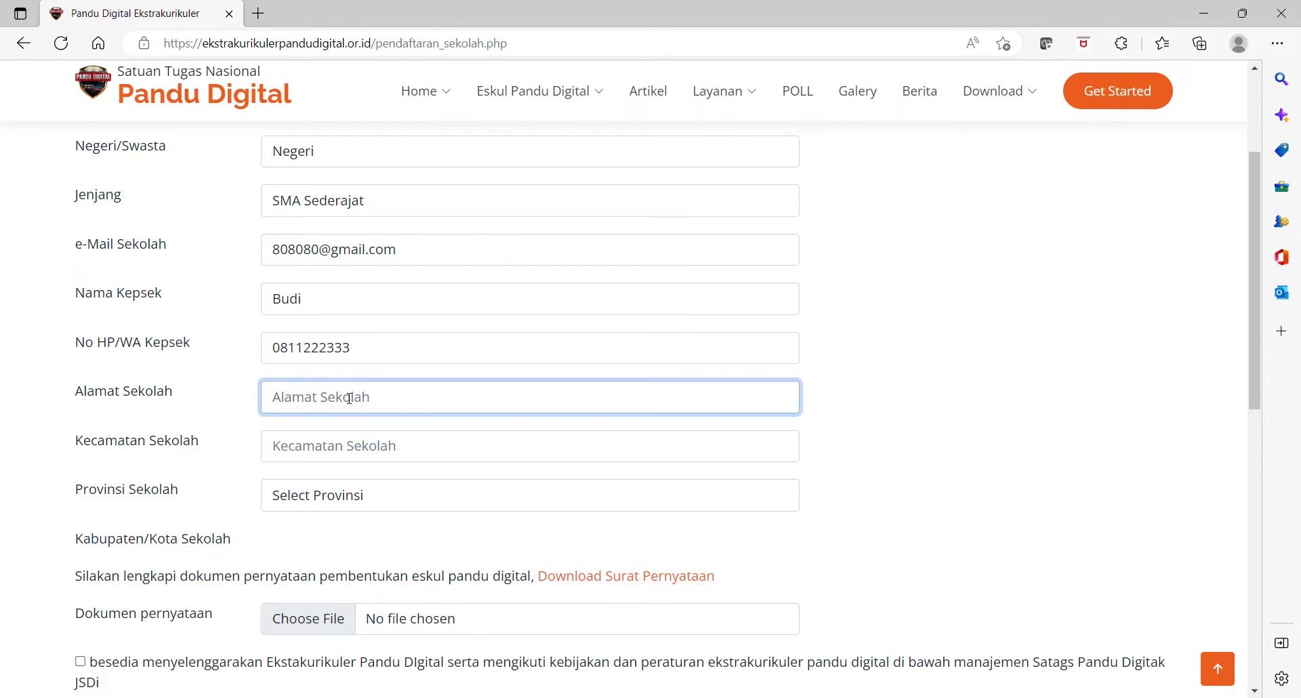
text(Jl. Bu)
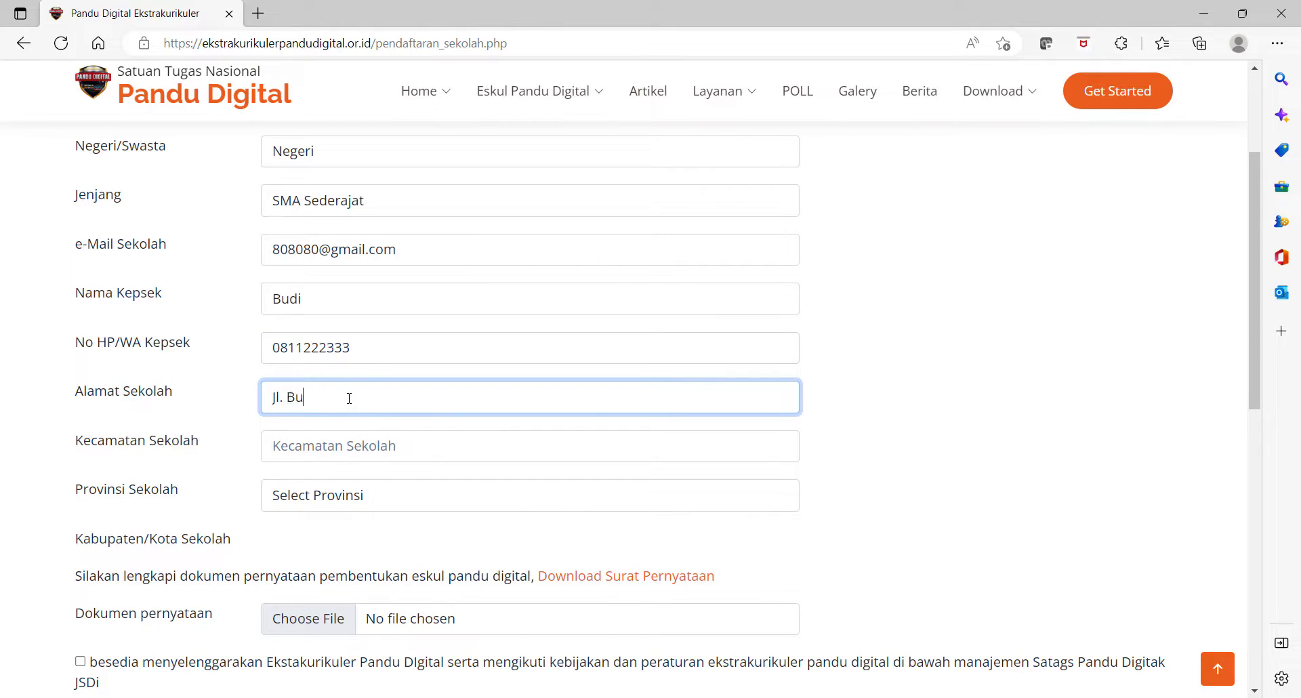
text(mi Pertiei)
key(BackSpace)
key(BackSpace)
key(BackSpace)
key(BackSpace)
key(BackSpace)
text(rtiwi)
click(366, 447)
text(Nu)
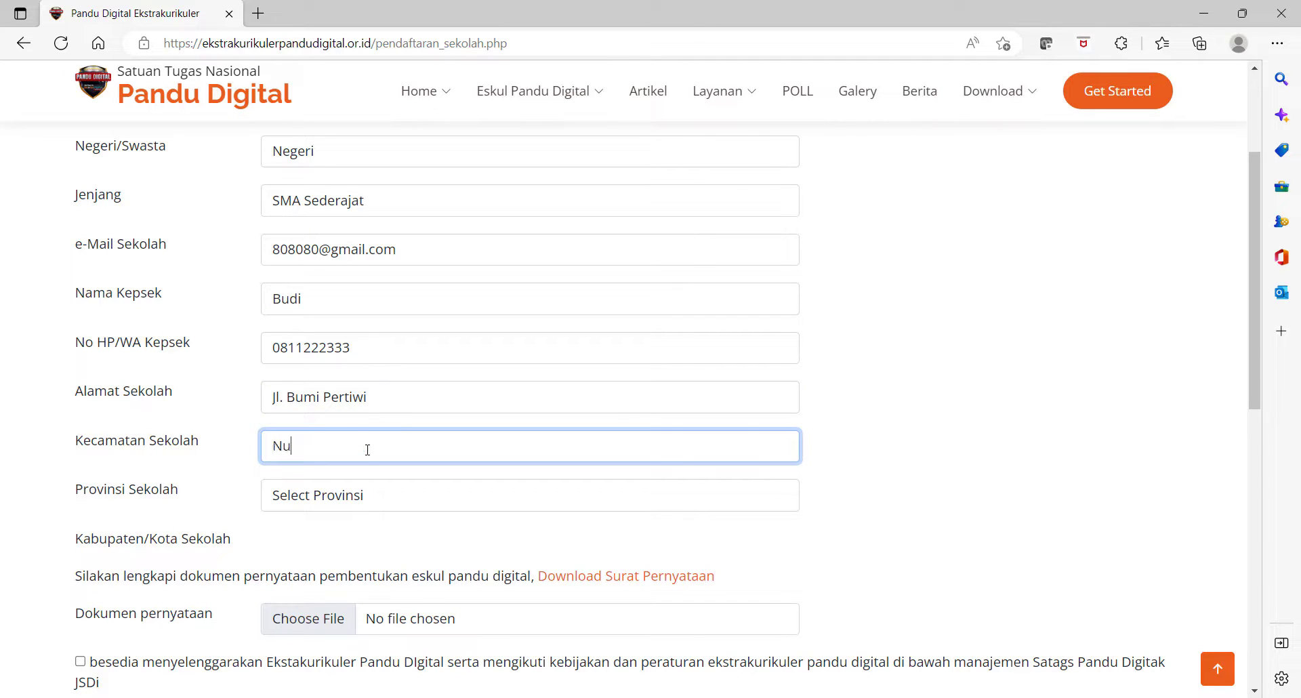
text(santara)
- Set the province to DKI JAKARTA and the city to KOTA JAKARTA PUSAT
scroll(367, 449, down, 1)
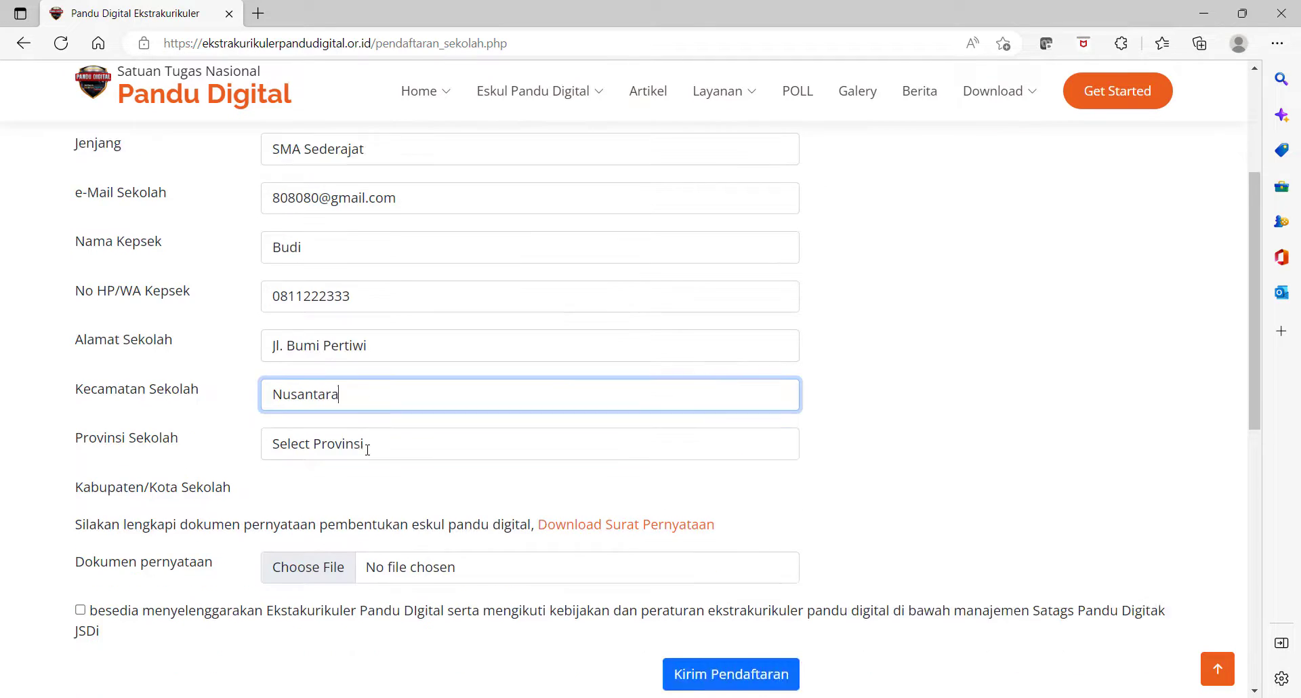
click(361, 405)
scroll(312, 285, down, 1)
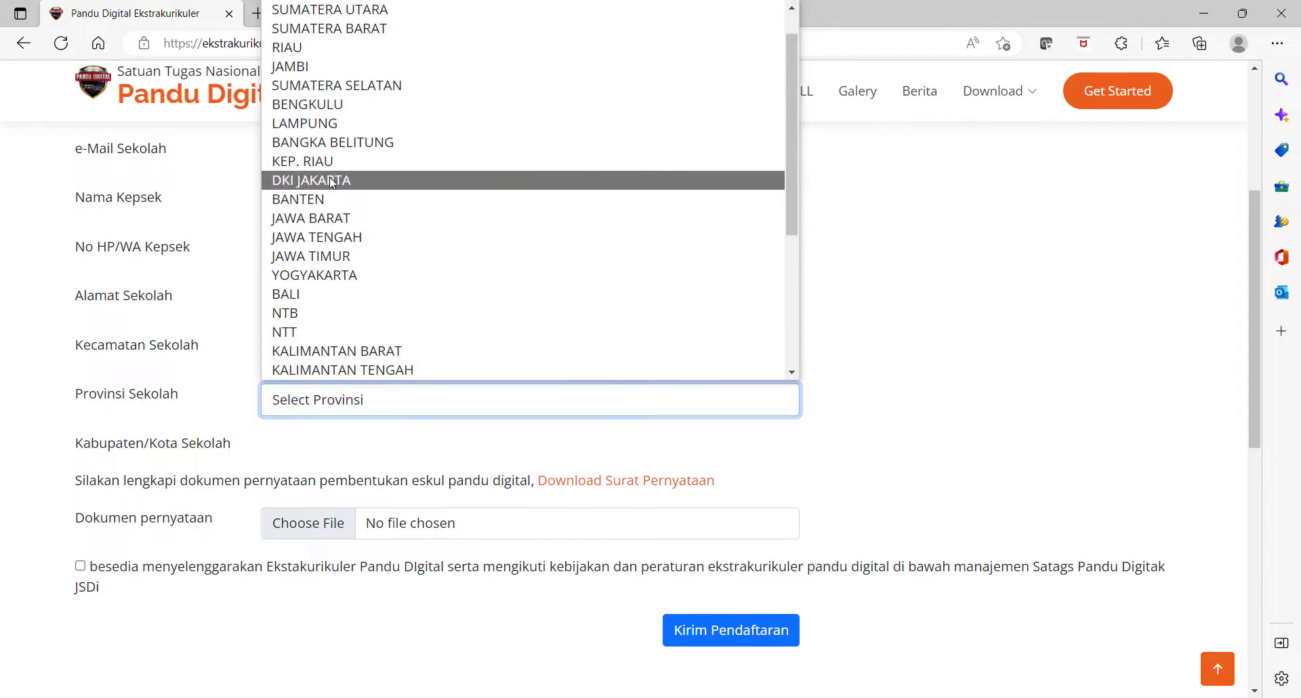
click(309, 181)
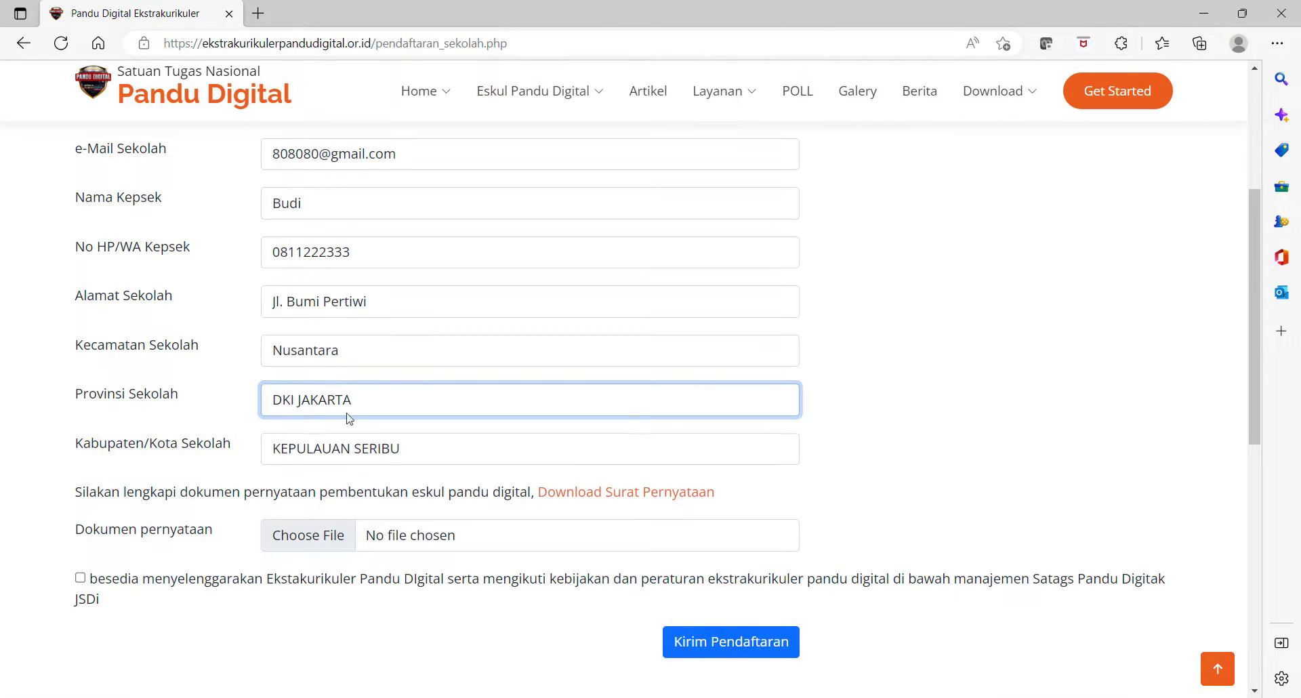
click(386, 453)
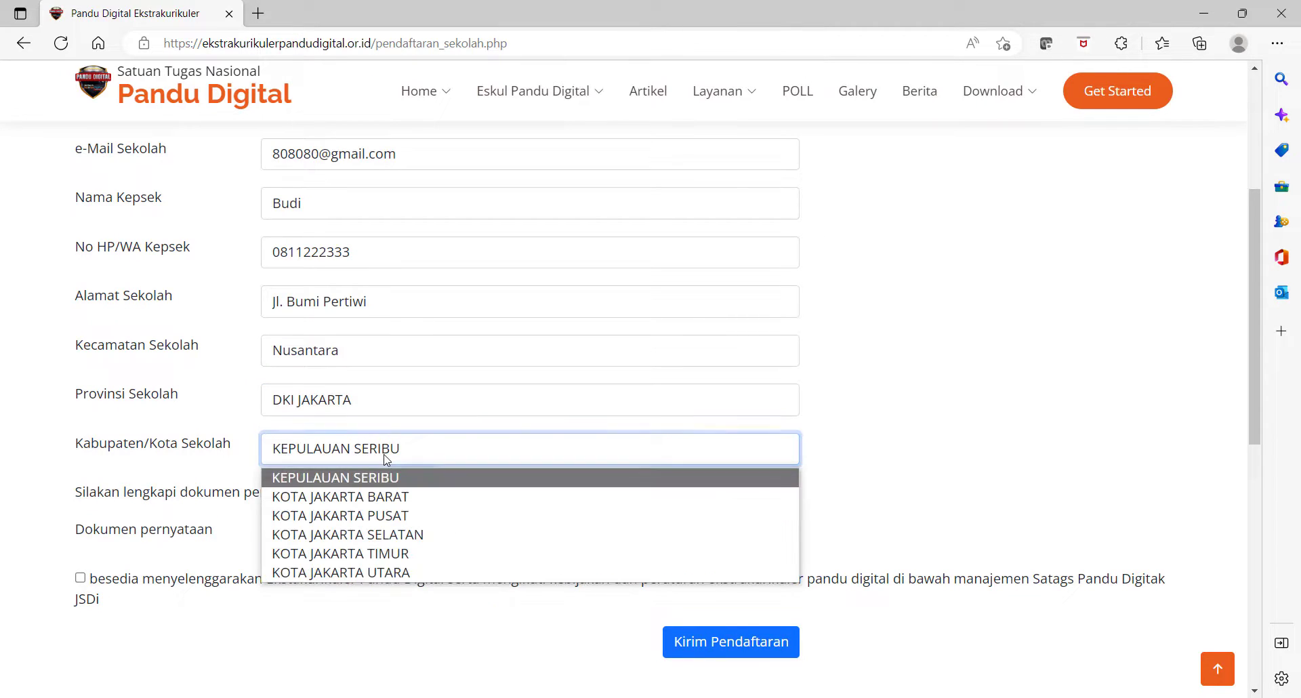
click(380, 516)
scroll(371, 527, down, 1)
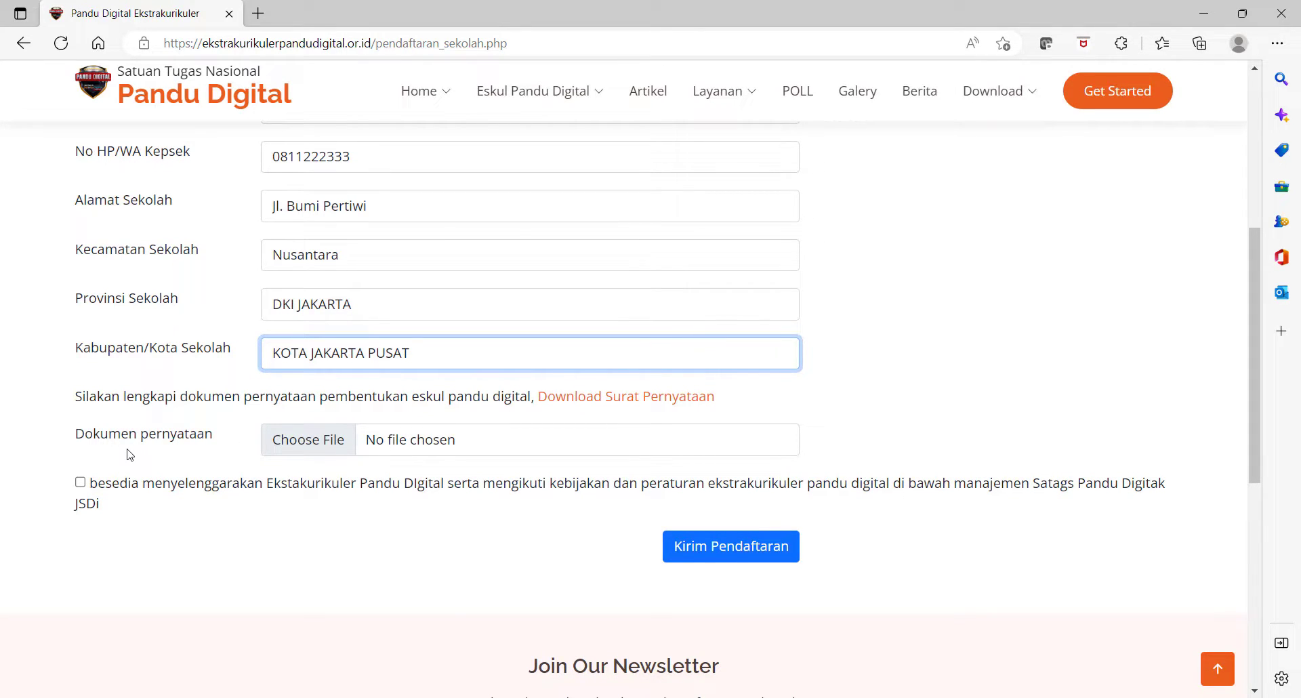
- Open the Surat Pernyataan template in Word for the web, read it, then return to the form
click(594, 399)
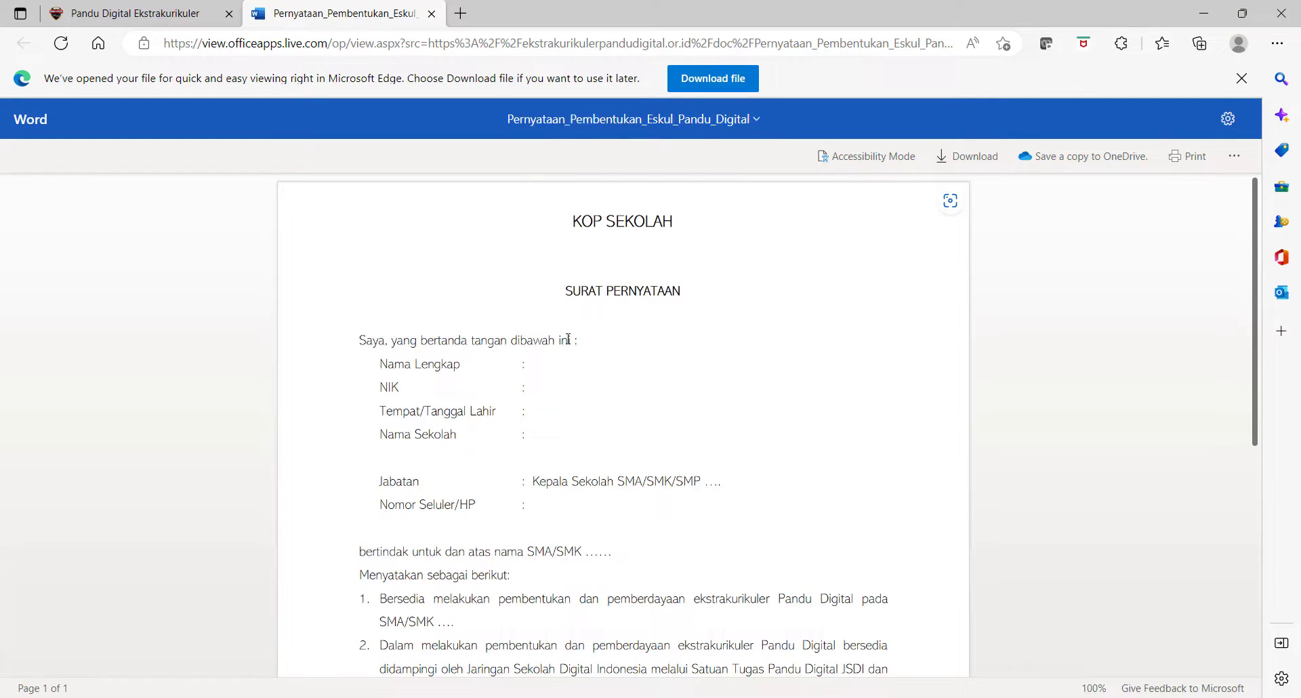
scroll(568, 338, down, 2)
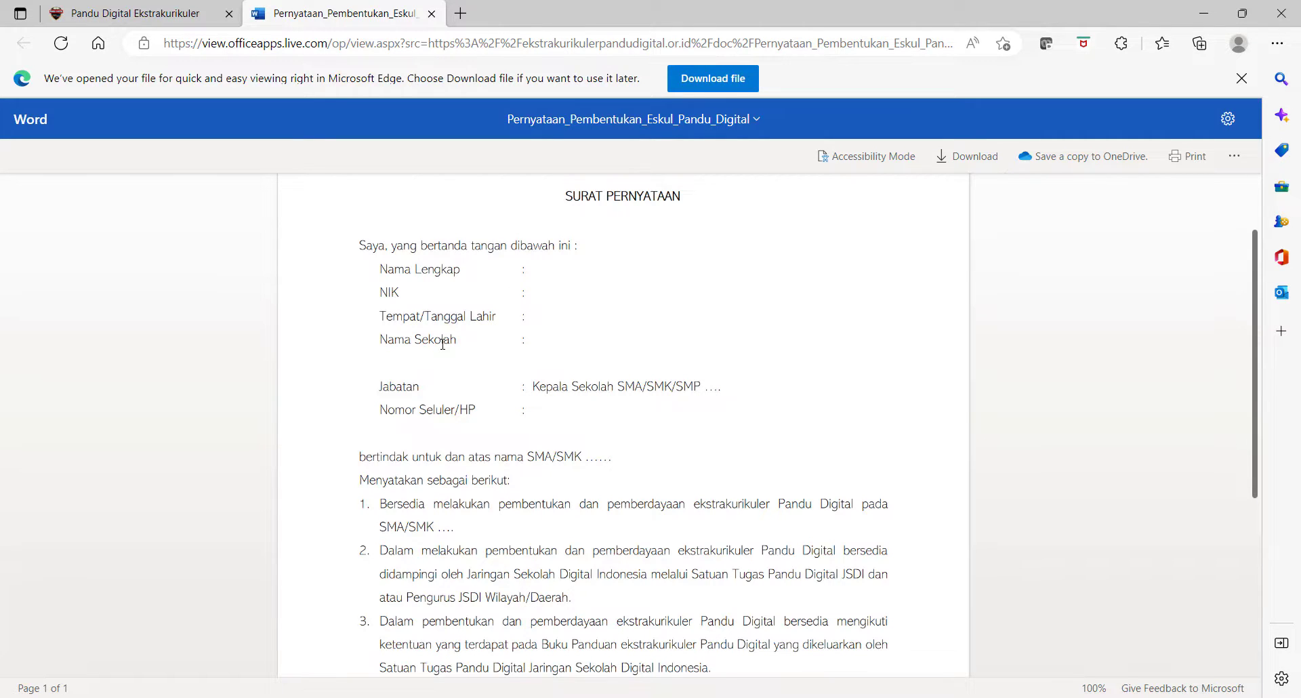
scroll(443, 343, down, 4)
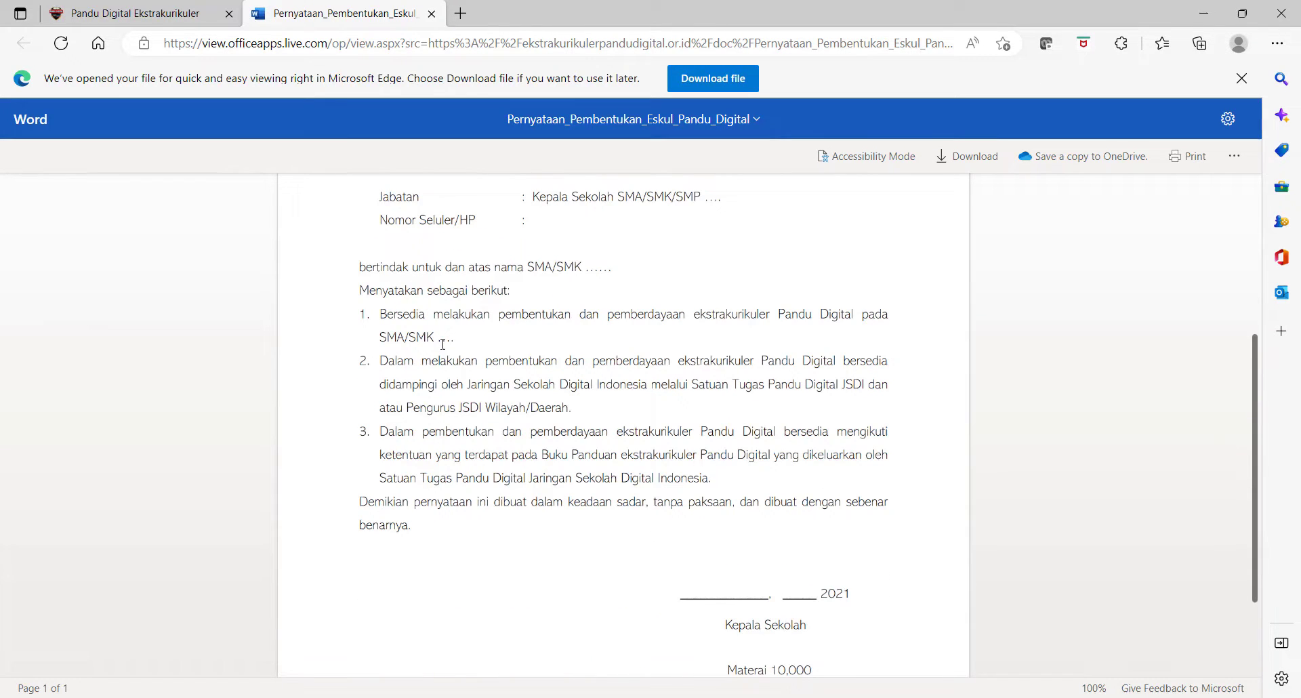
scroll(442, 343, down, 3)
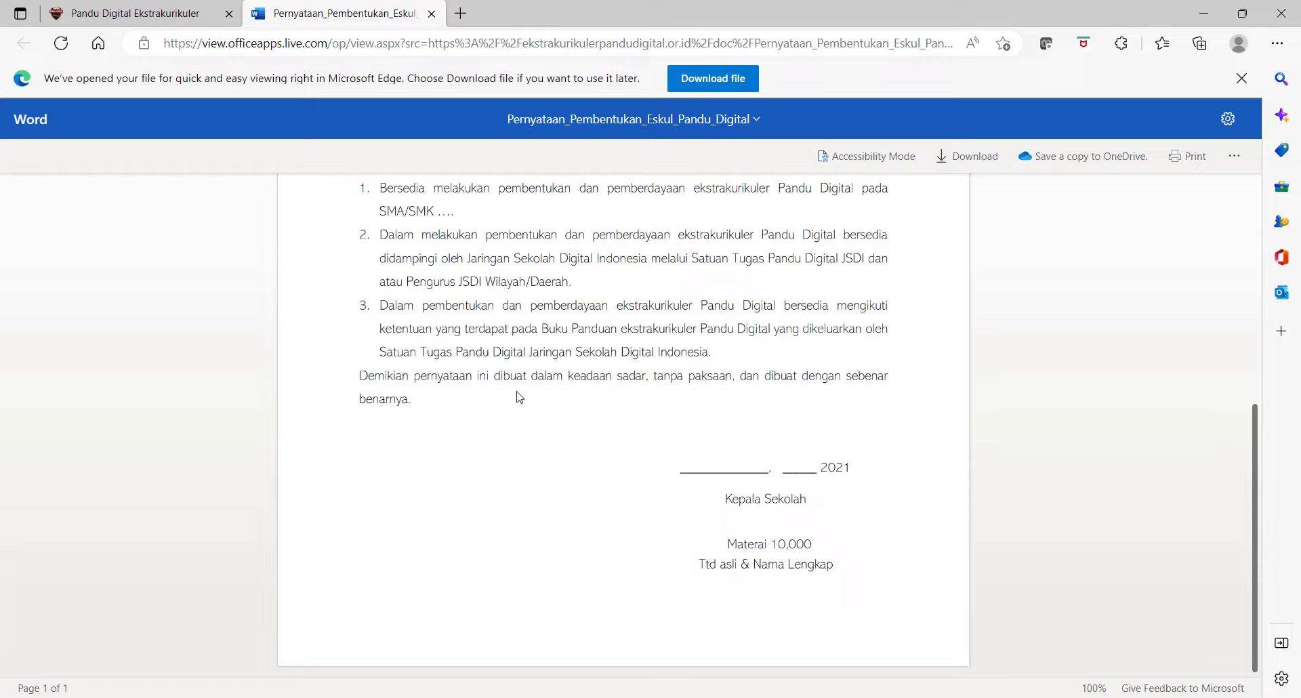
click(134, 15)
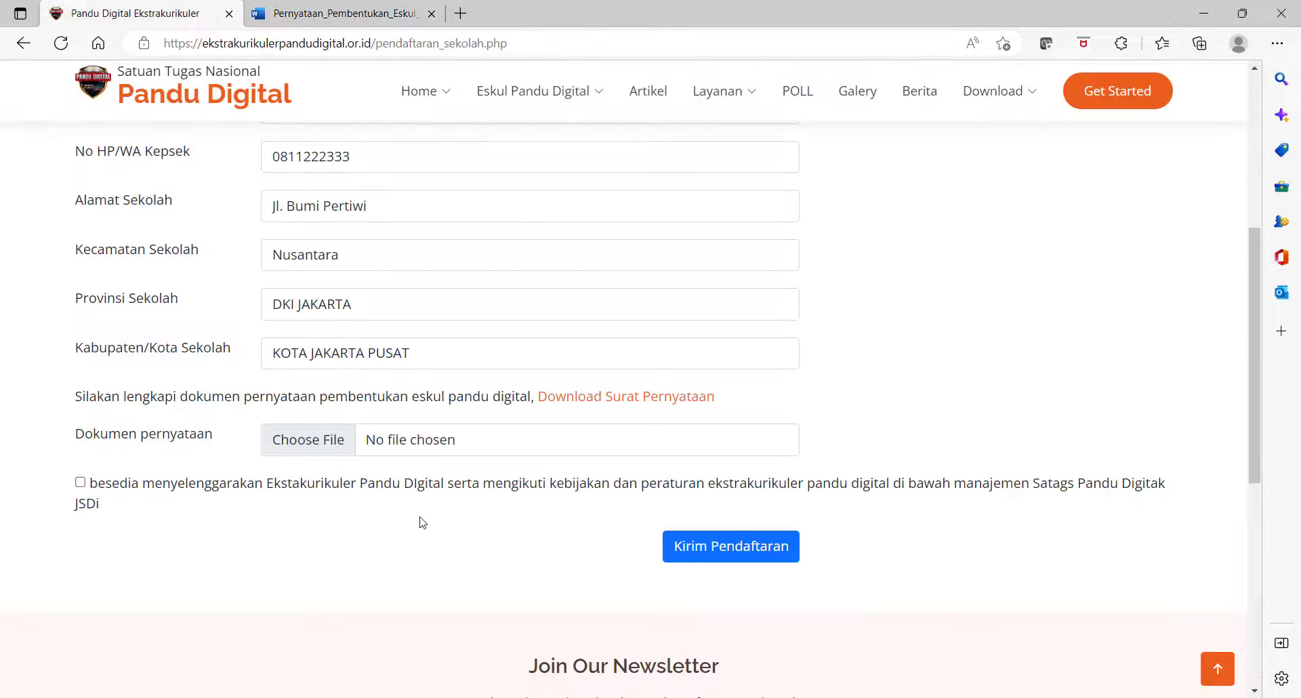
- Attach LAPORAN PENDAMPINGAN PALU.pdf as the statement and tick the willingness agreement
click(299, 444)
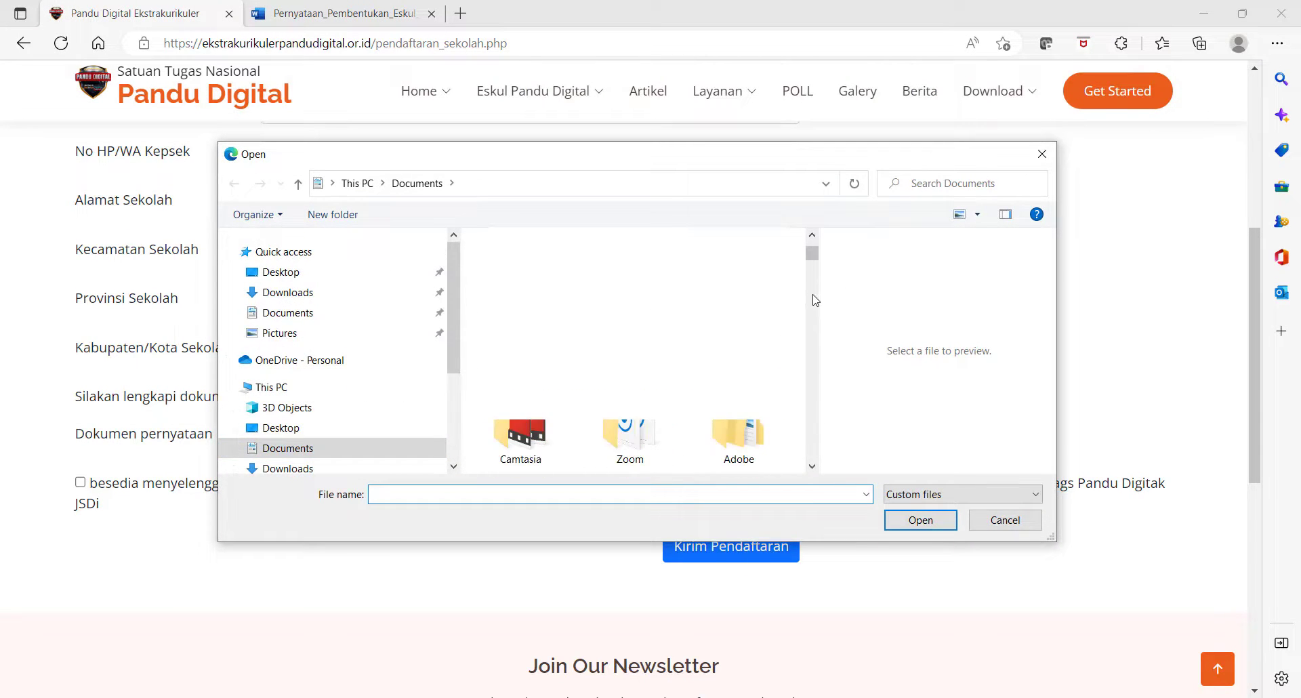
scroll(815, 300, down, 1)
key(Right)
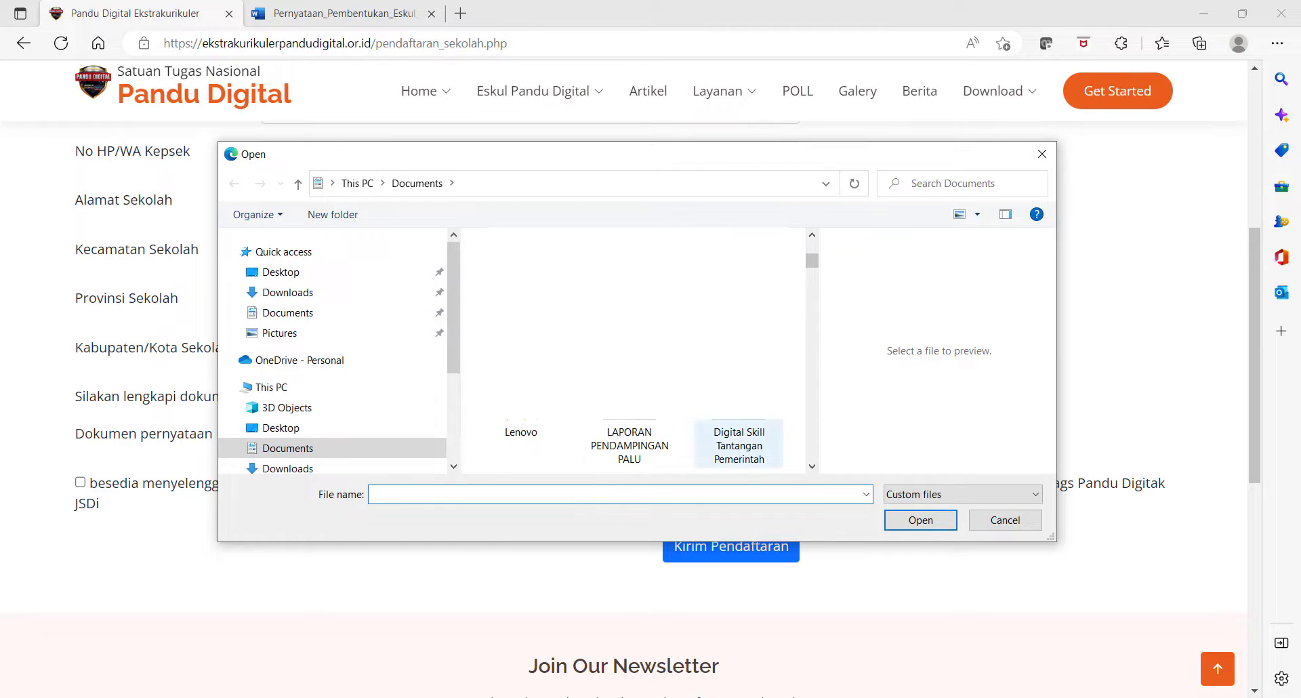
key(Left)
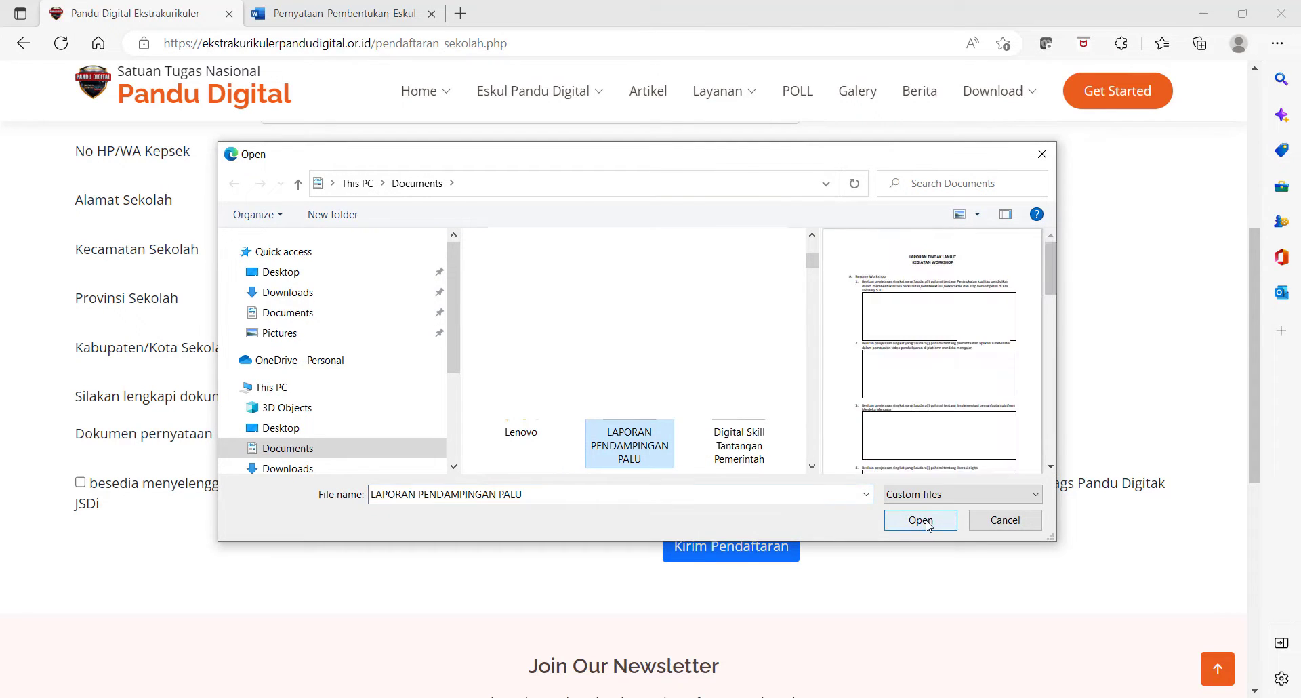
click(928, 526)
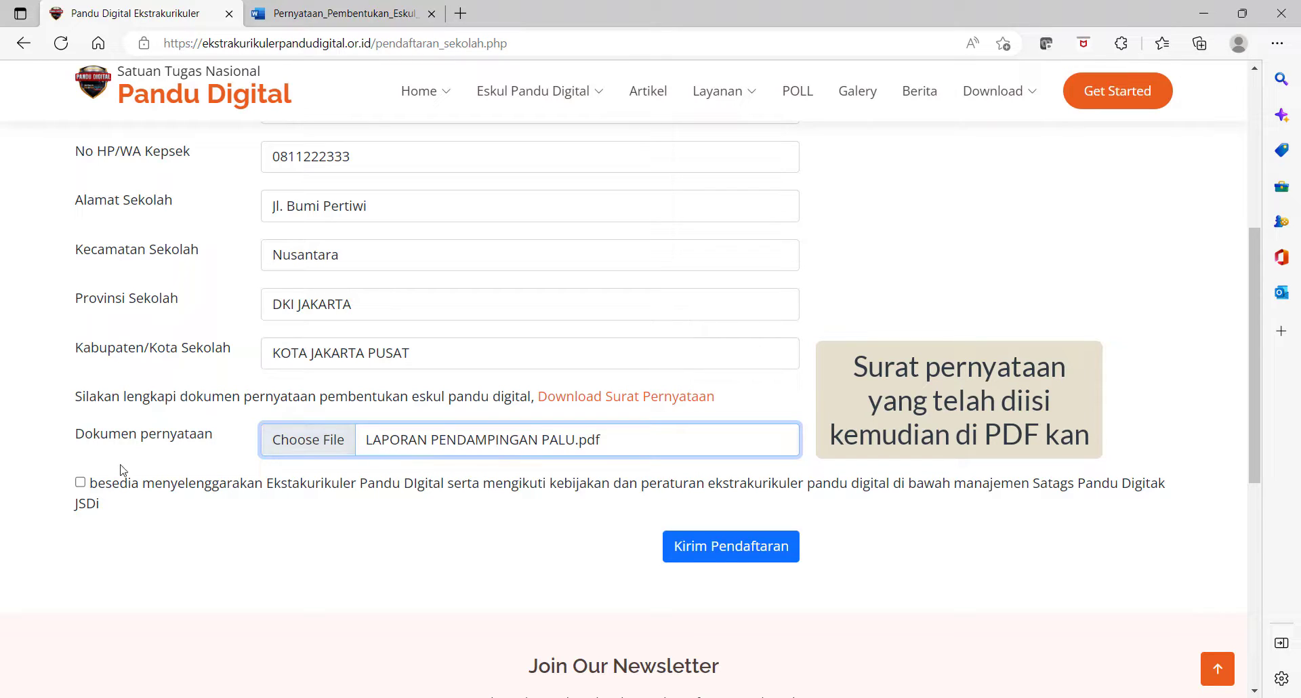
click(80, 483)
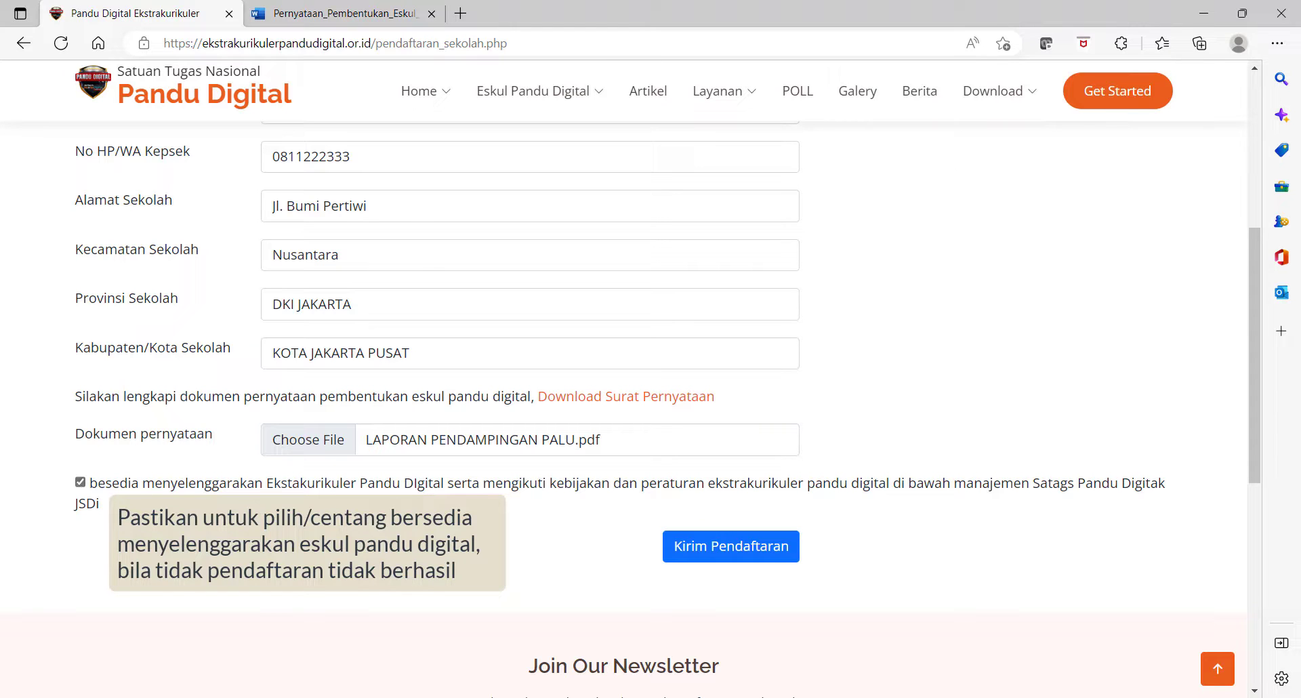
- Submit the registration and paste the issued login credentials into a new sticky note
click(735, 546)
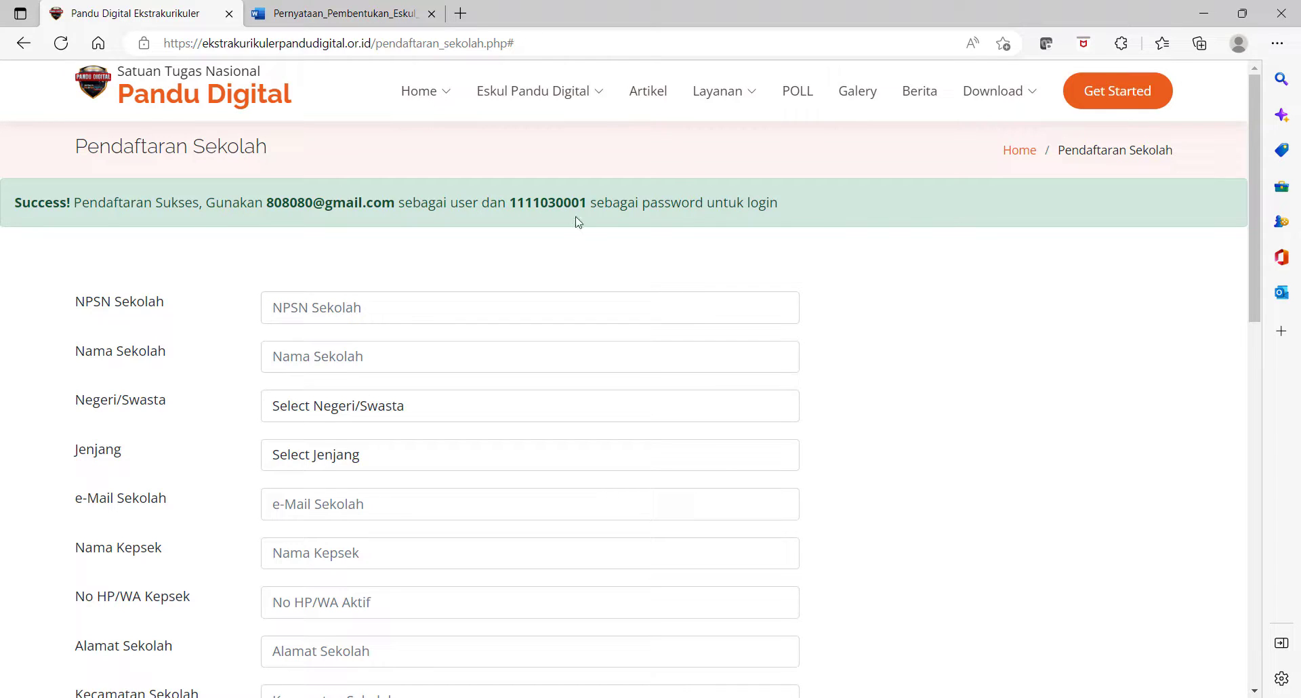
drag(264, 202, 585, 212)
key(ctrl+c)
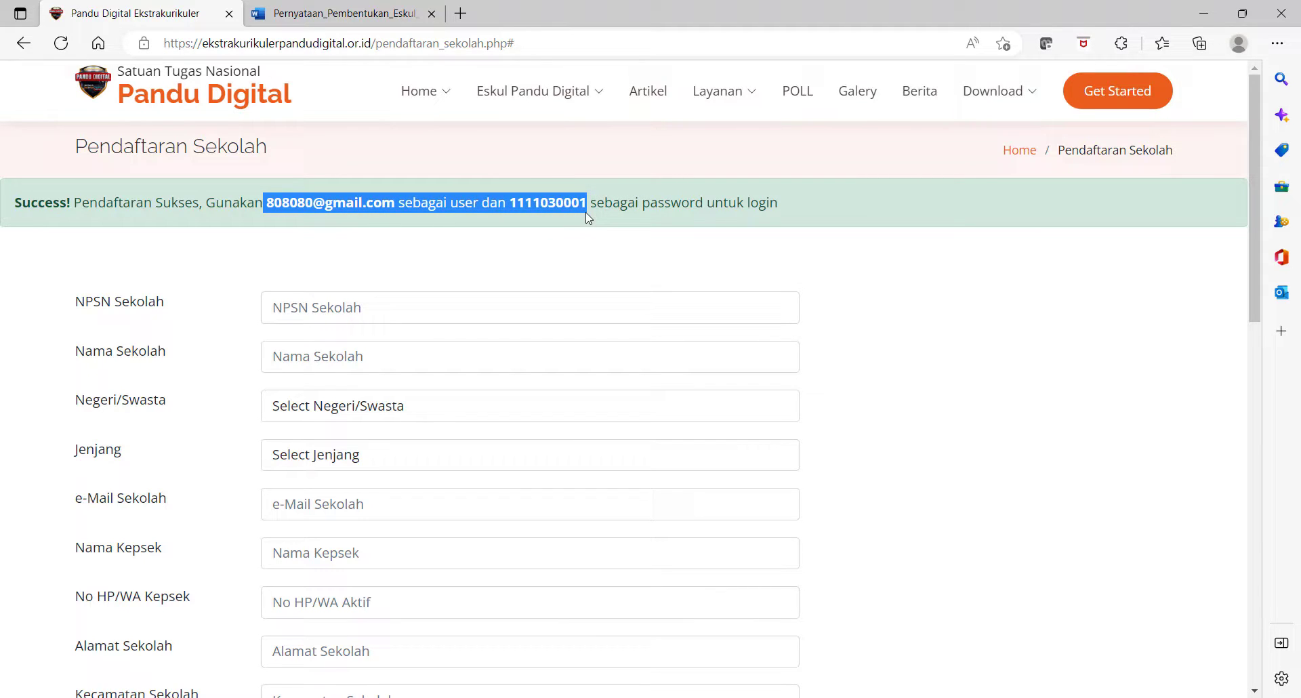
key(super+alt+s)
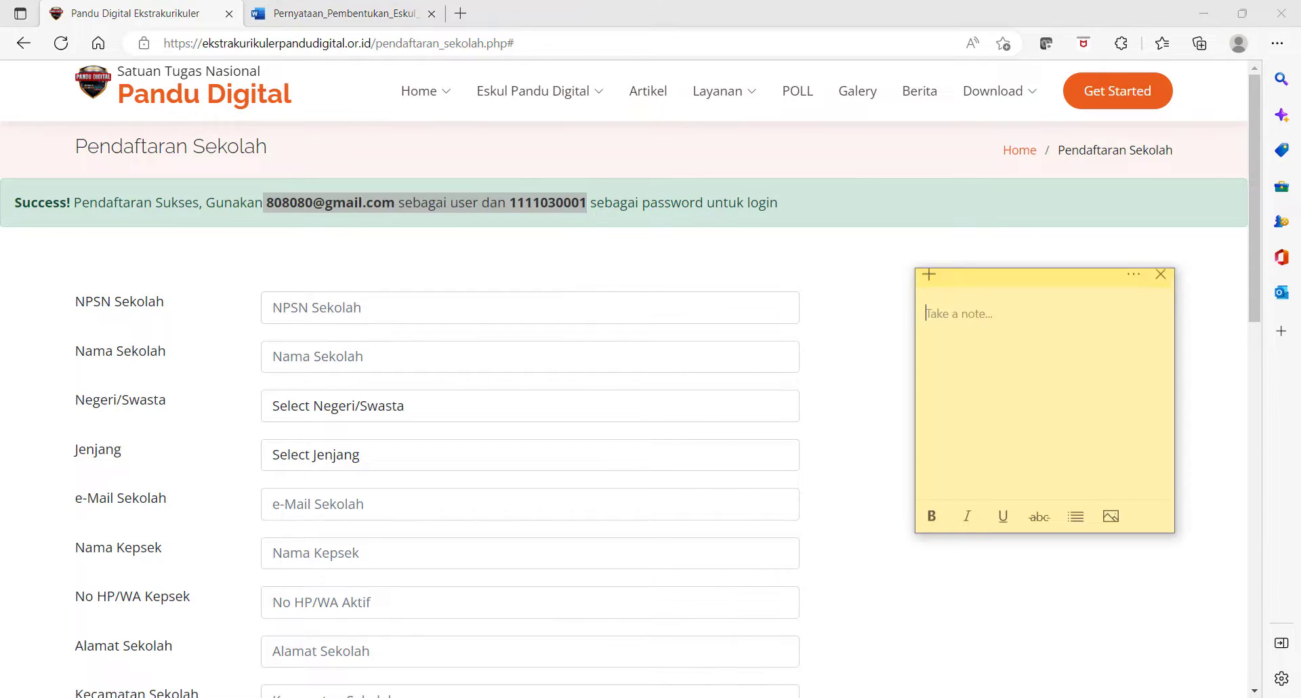
key(ctrl+v)
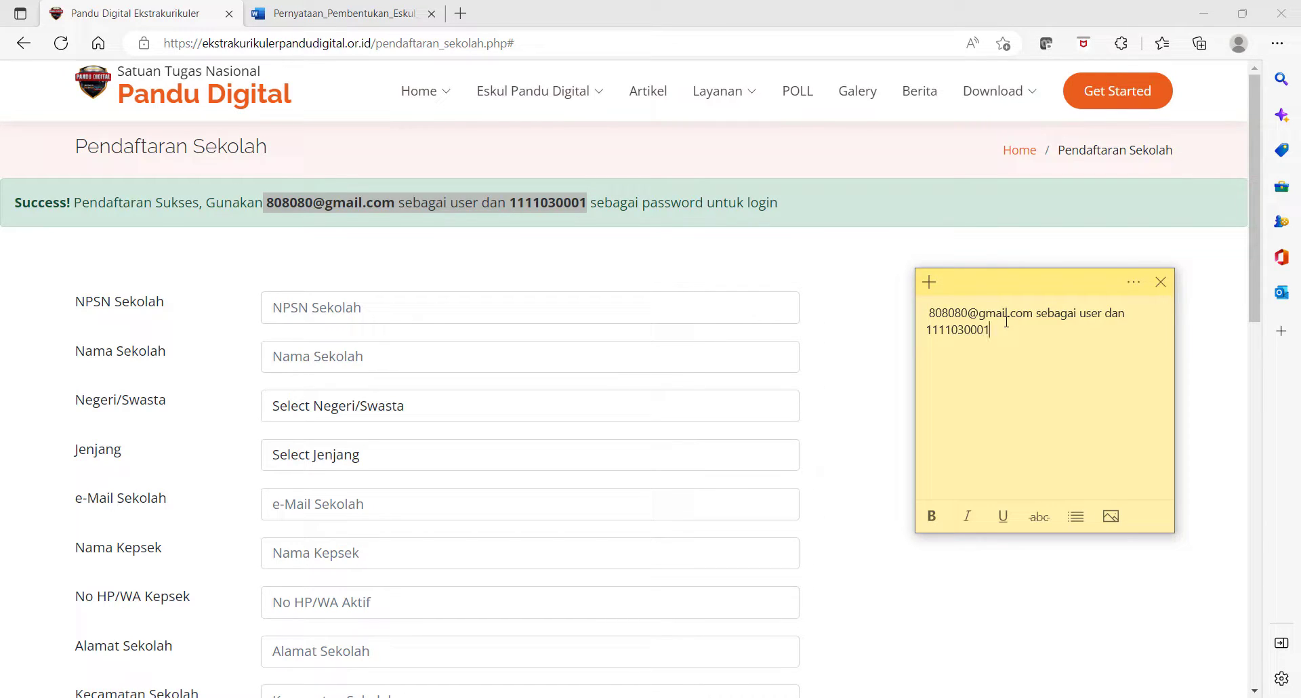
click(624, 237)
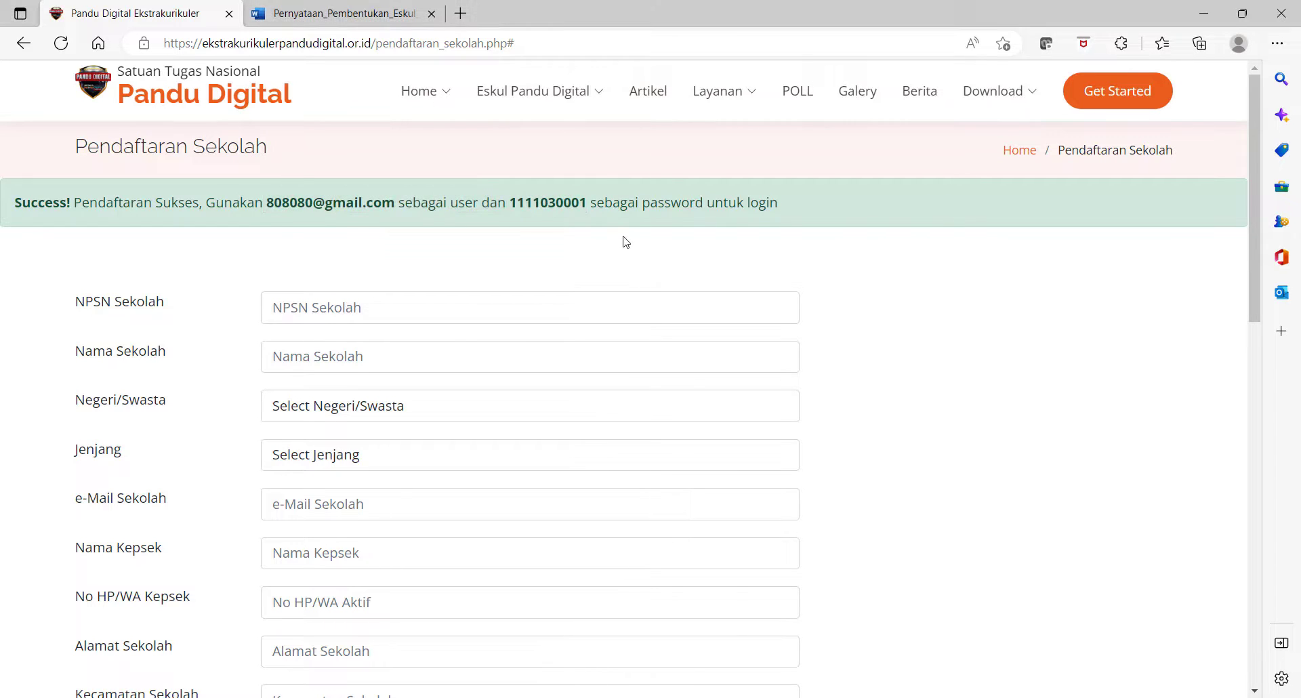
- Log in with the new school account using the password copied from the sticky note
click(1145, 100)
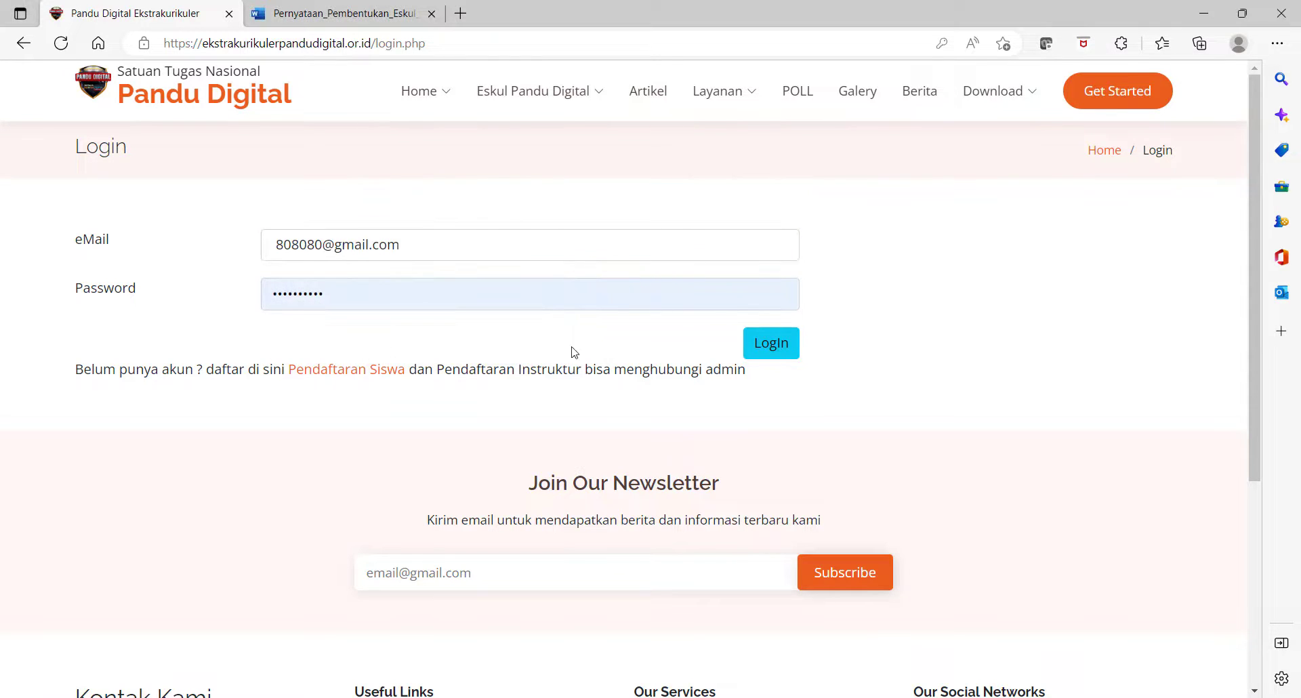
key(alt+Tab)
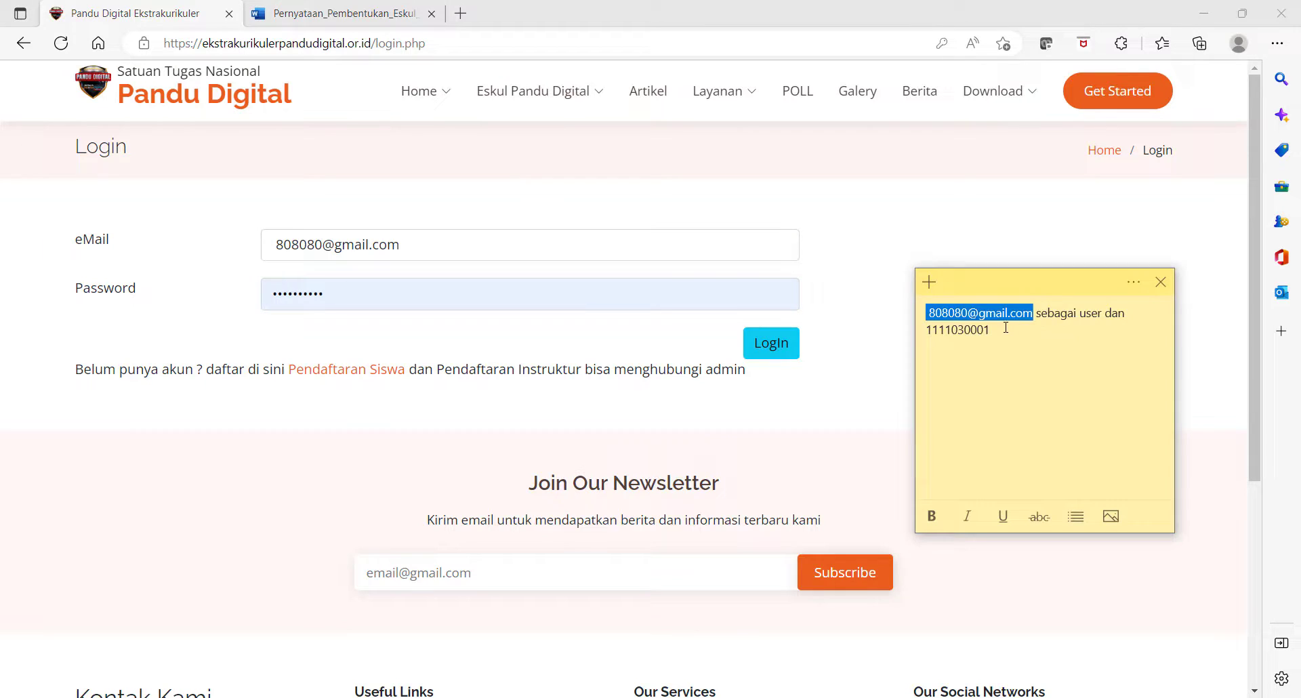
drag(990, 330, 927, 330)
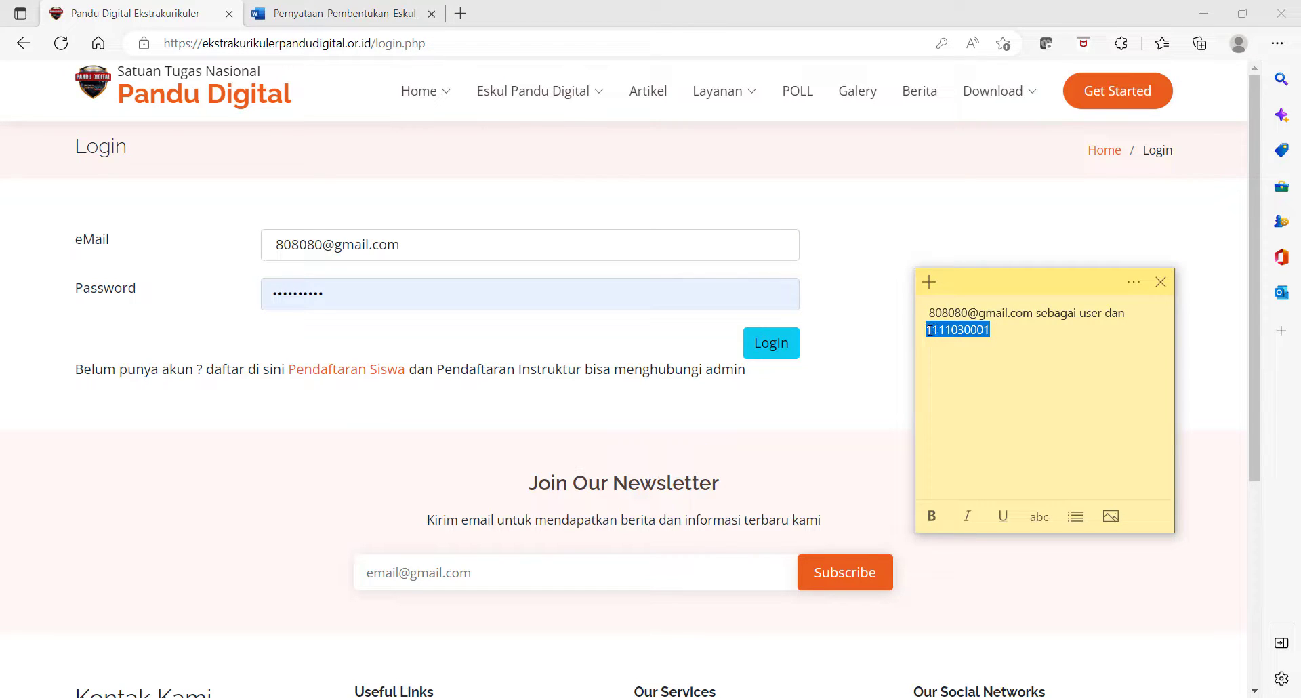
click(260, 292)
key(ctrl+a)
key(ctrl+v)
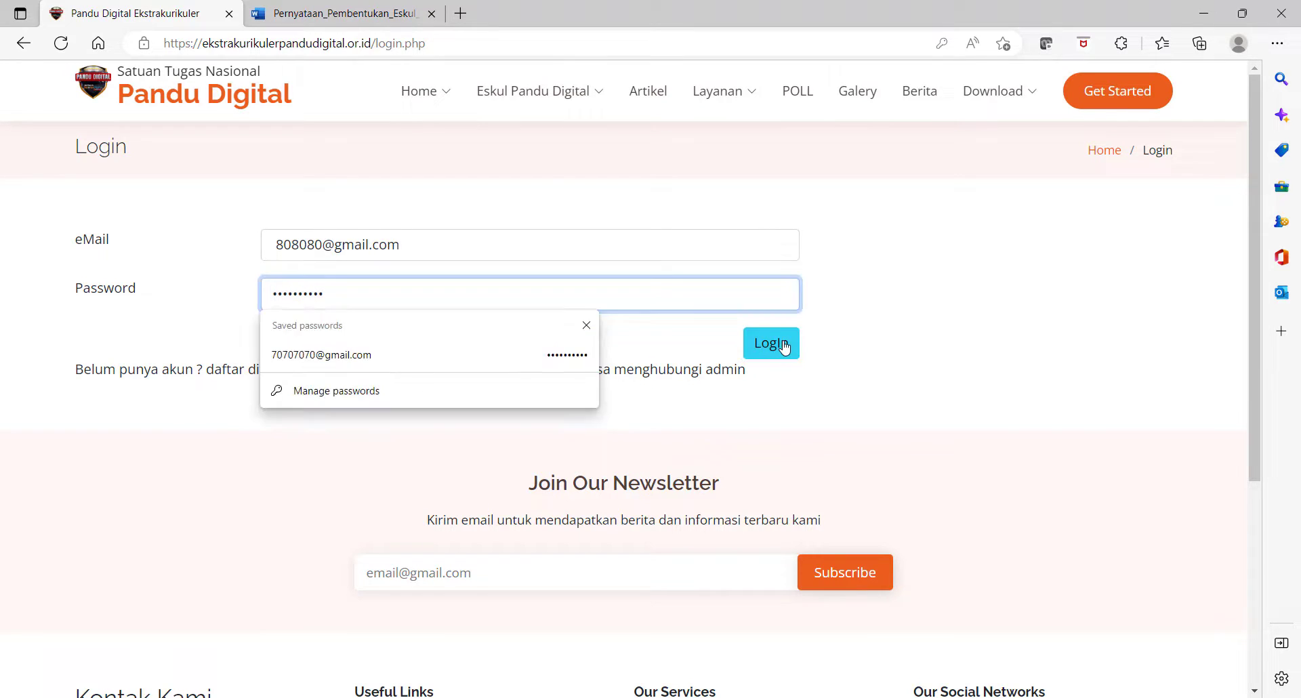
click(784, 347)
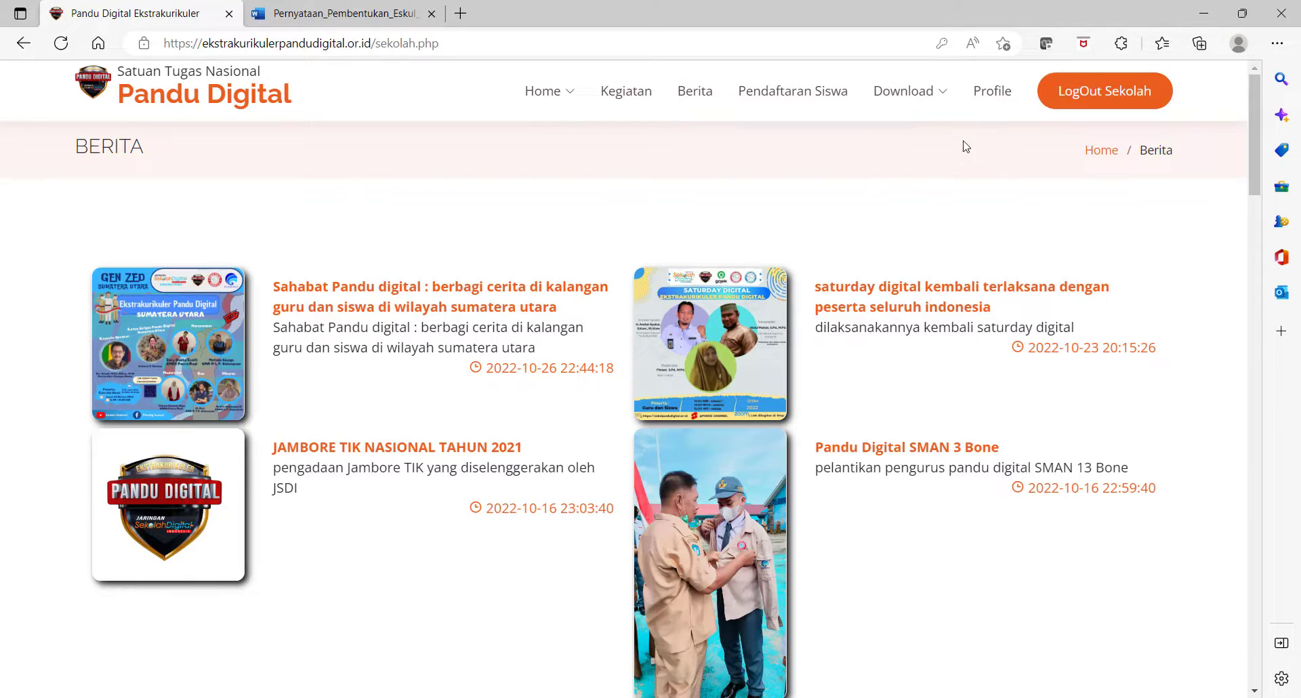
- Open the school's Profile page and highlight its No. NPEPD value
click(1003, 100)
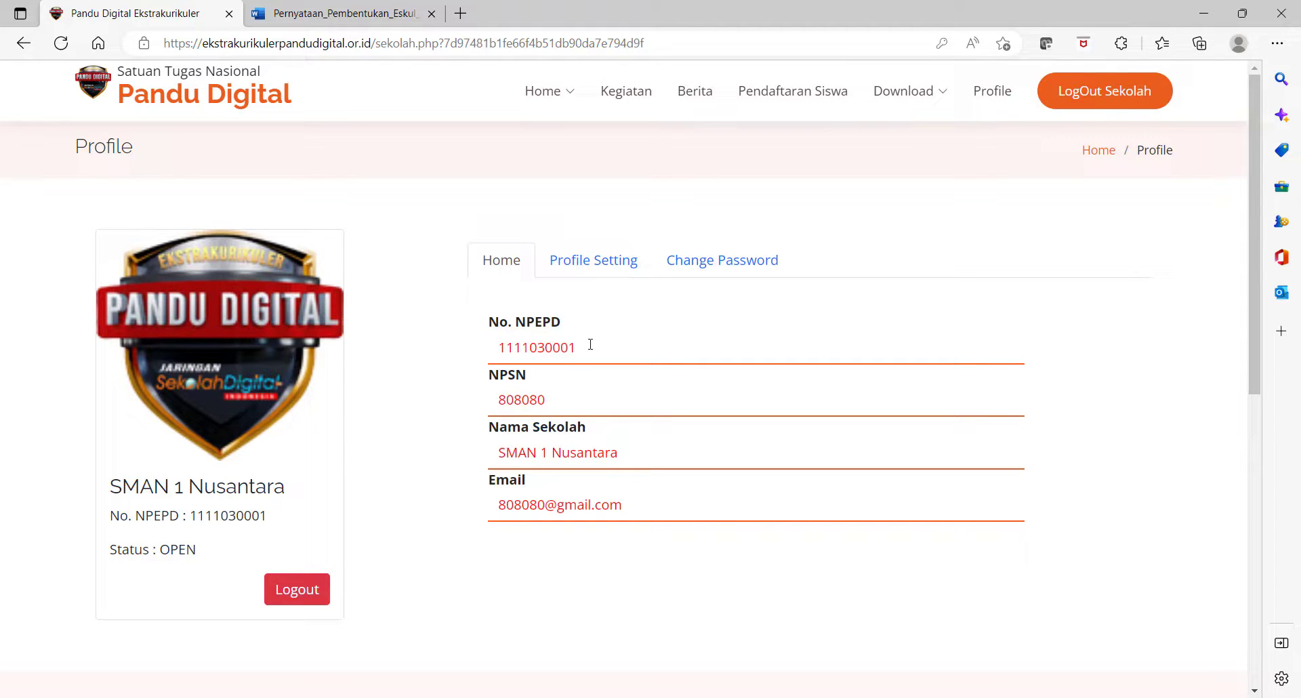
drag(584, 346, 490, 348)
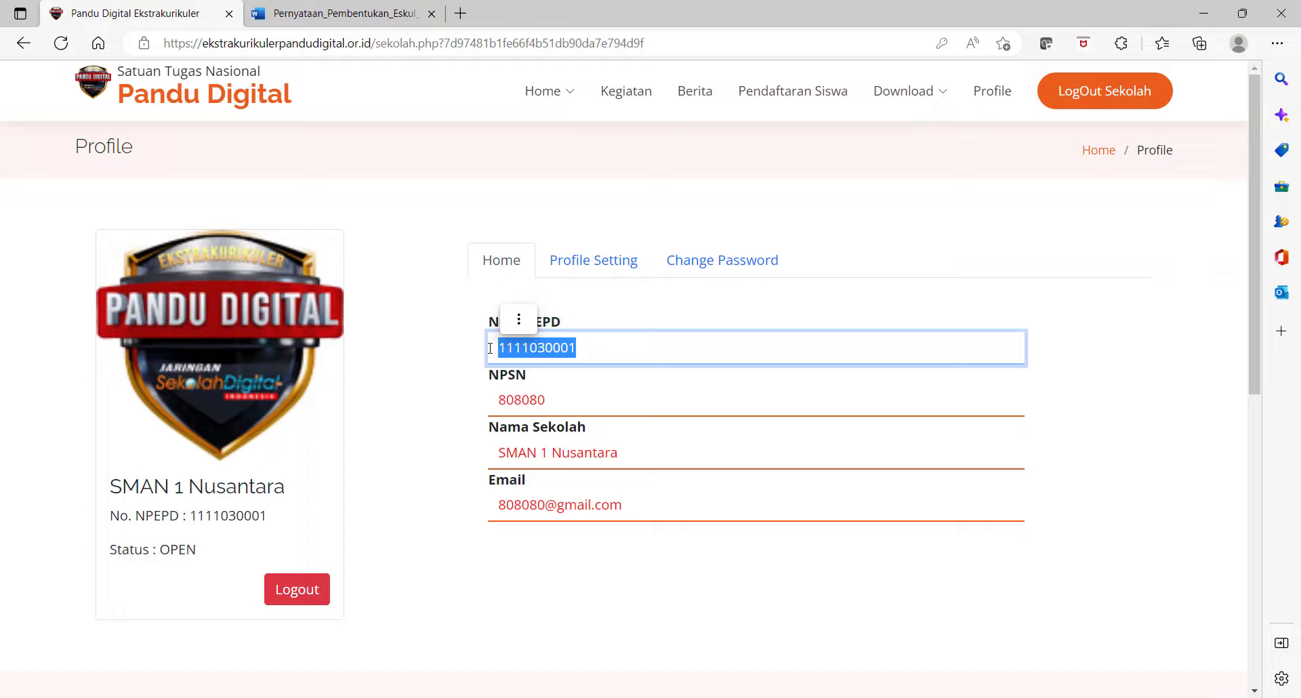
click(427, 359)
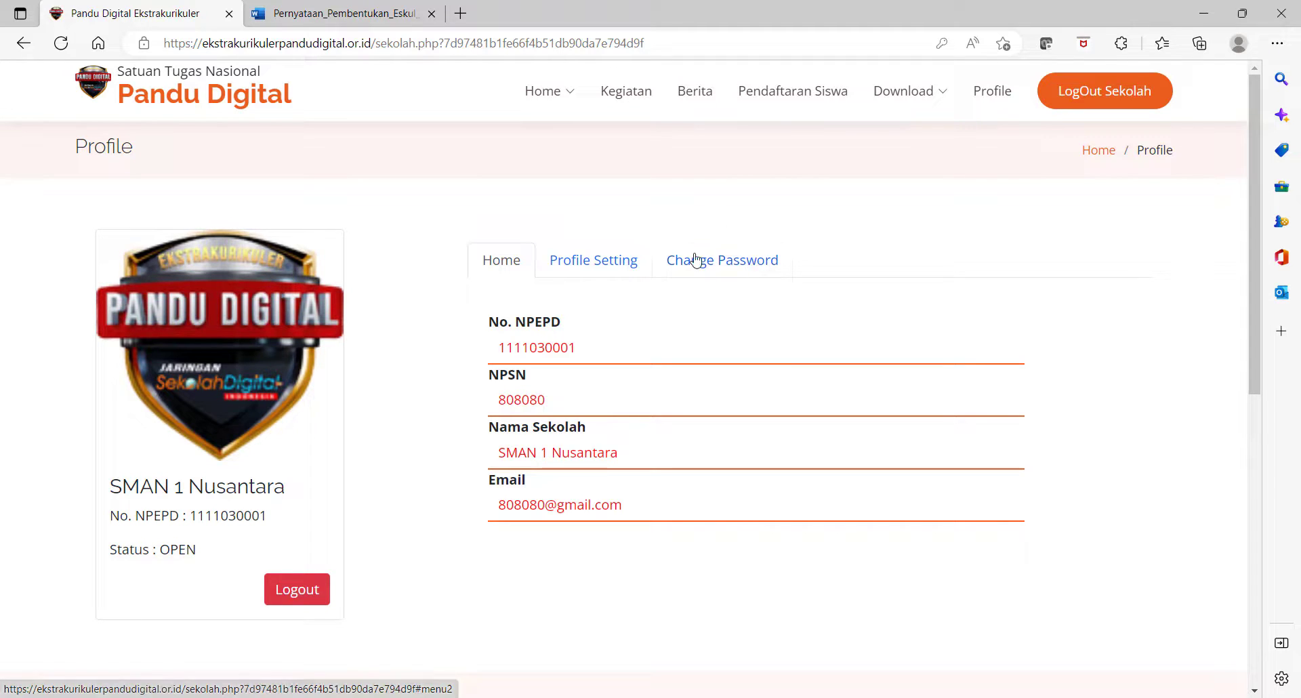
- View the empty Pendaftaran Siswa list, then go to the Tentang Kami page under Home
click(788, 99)
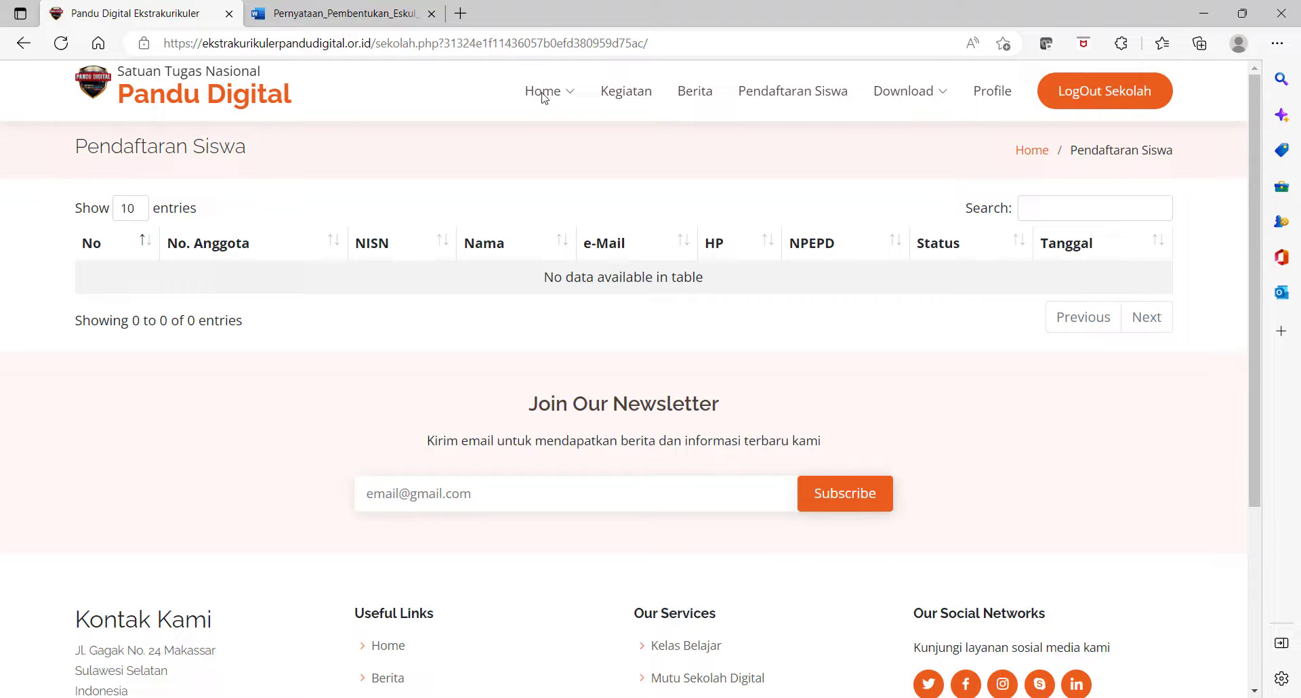
mouse_move(545, 102)
click(562, 137)
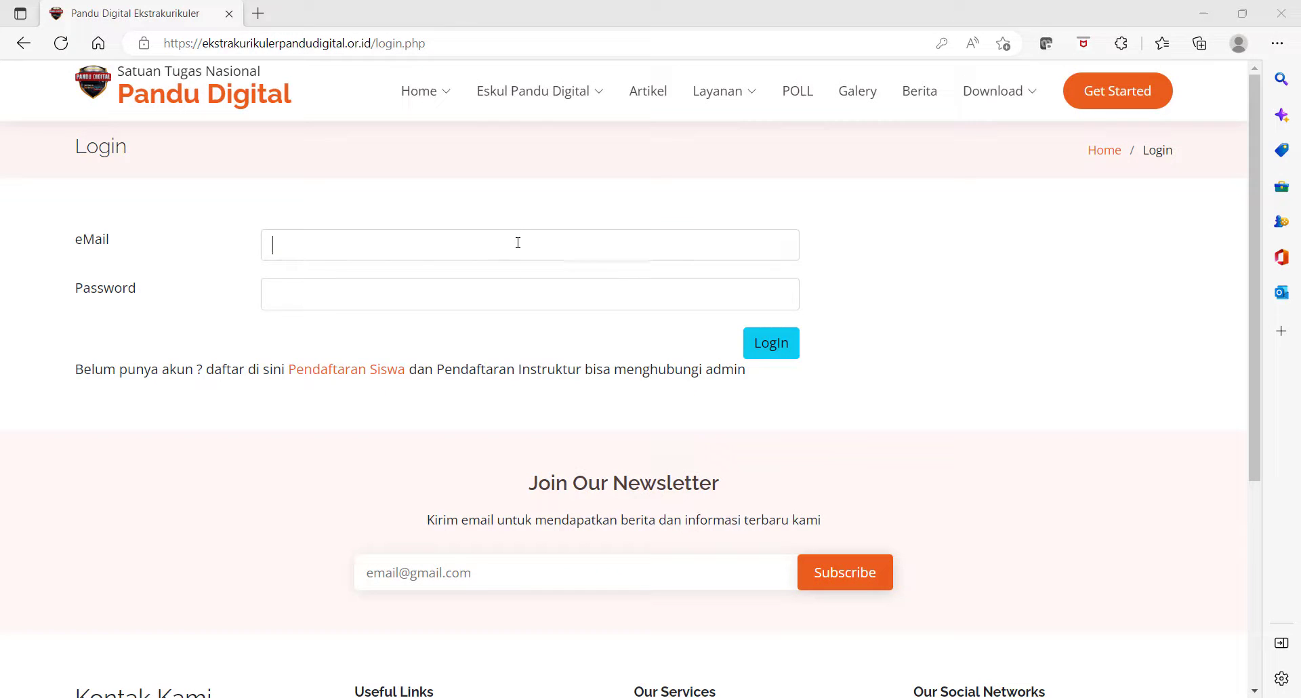
- Paste the school's NPEPD-based e-mail address into the login eMail field
click(518, 243)
key(ctrl+v)
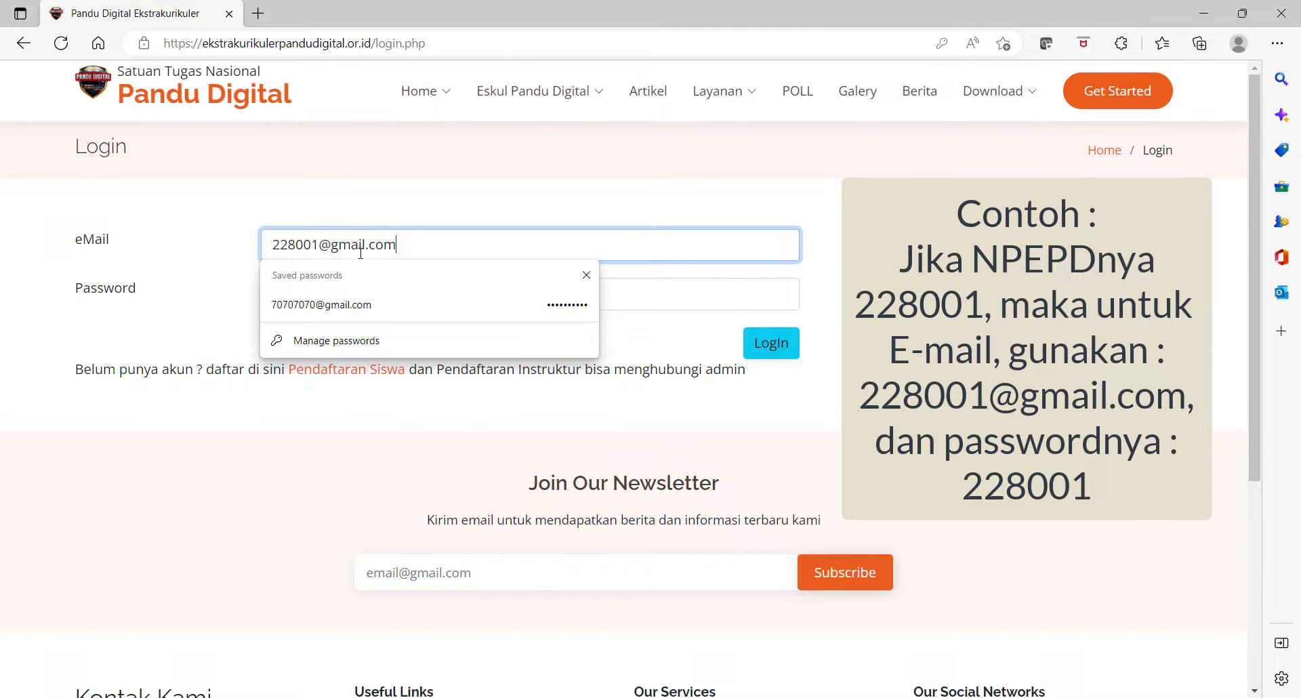
- Enter the school's NPEPD number as the password and log in
click(652, 296)
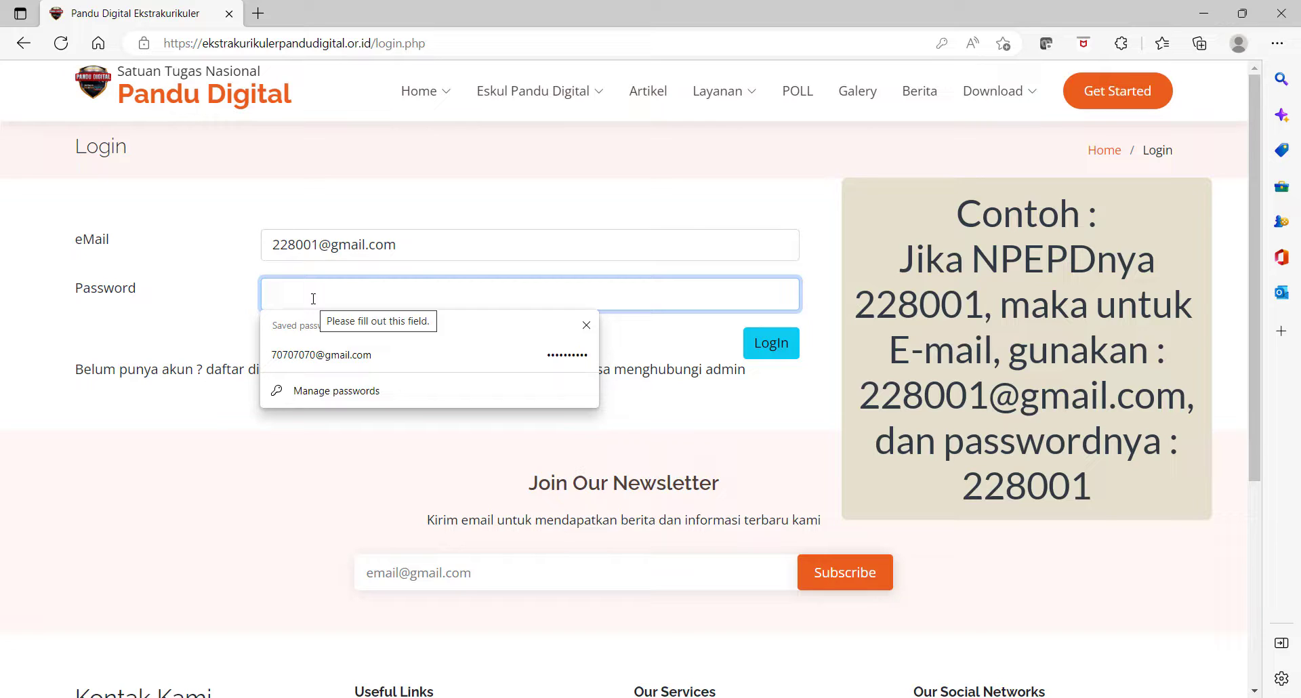
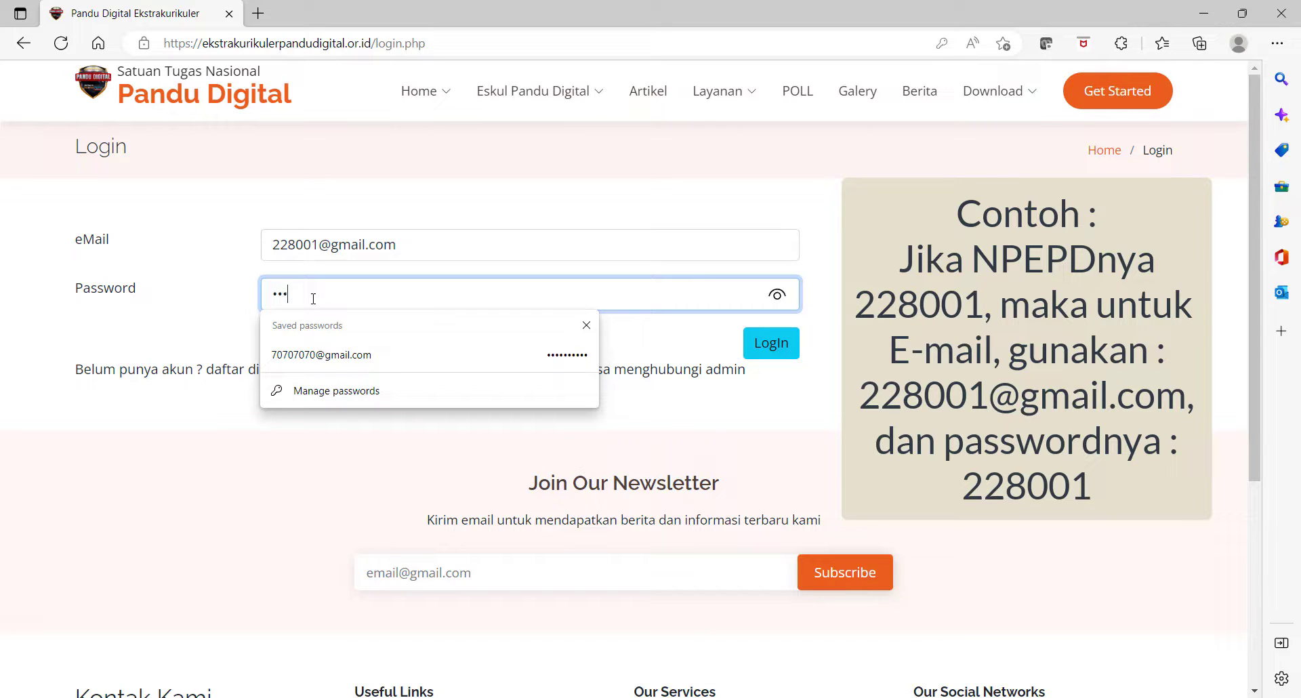
click(771, 343)
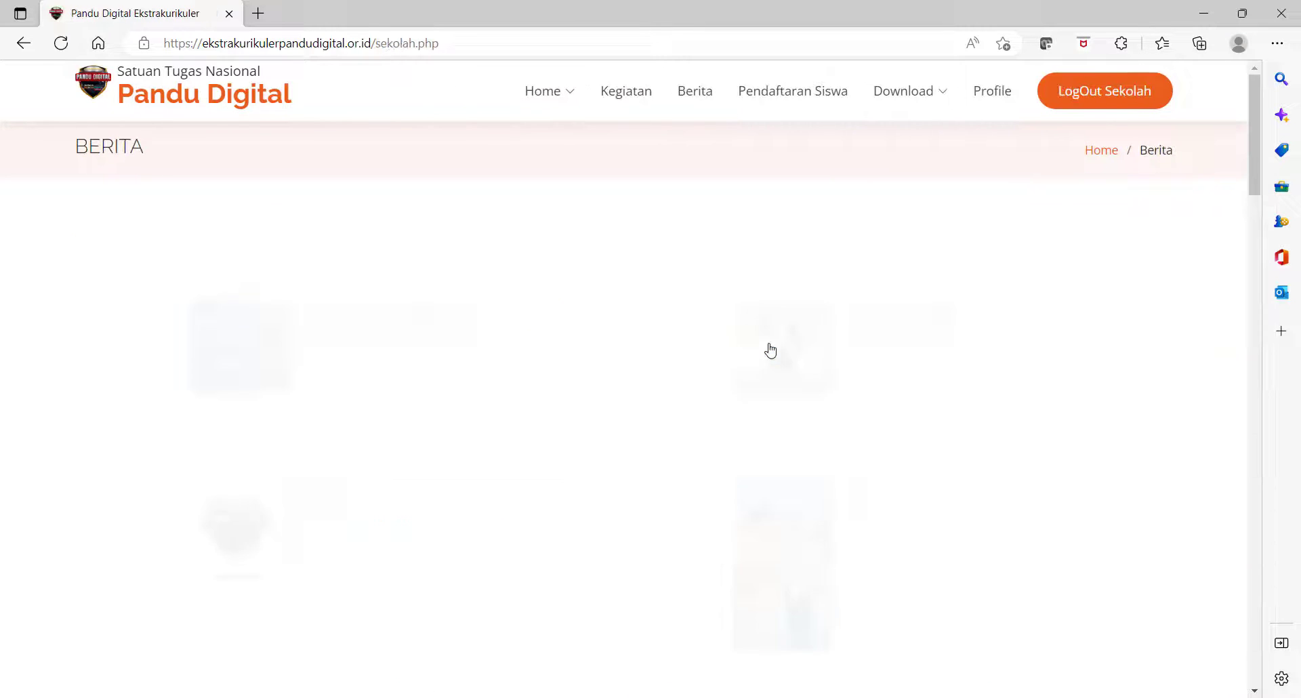